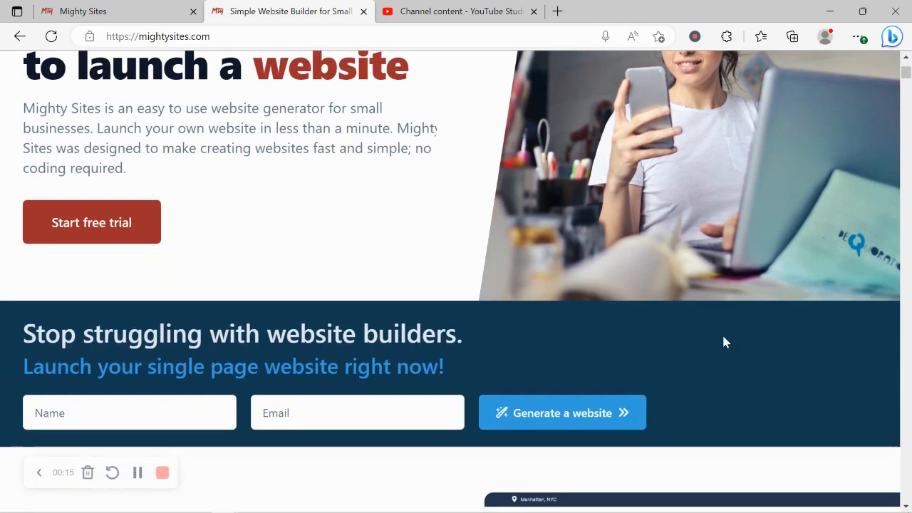
Examine the Mighty Sites home page, from the website generator form through the blog articles to the instant market templates.
scroll(723, 342, down, 2)
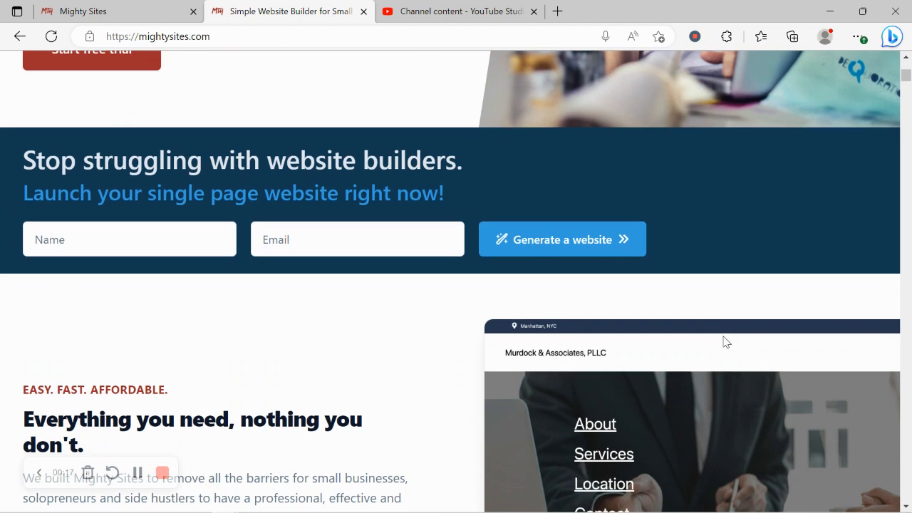
scroll(724, 342, down, 4)
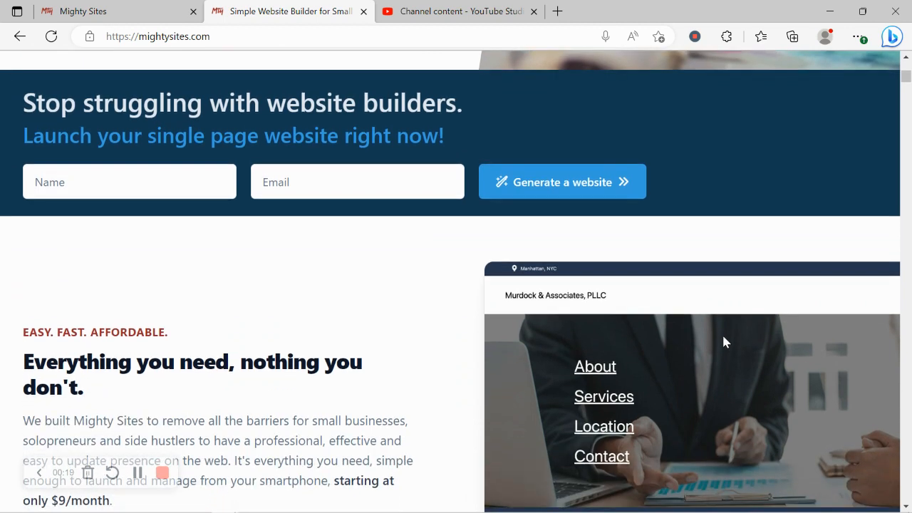
scroll(724, 342, down, 4)
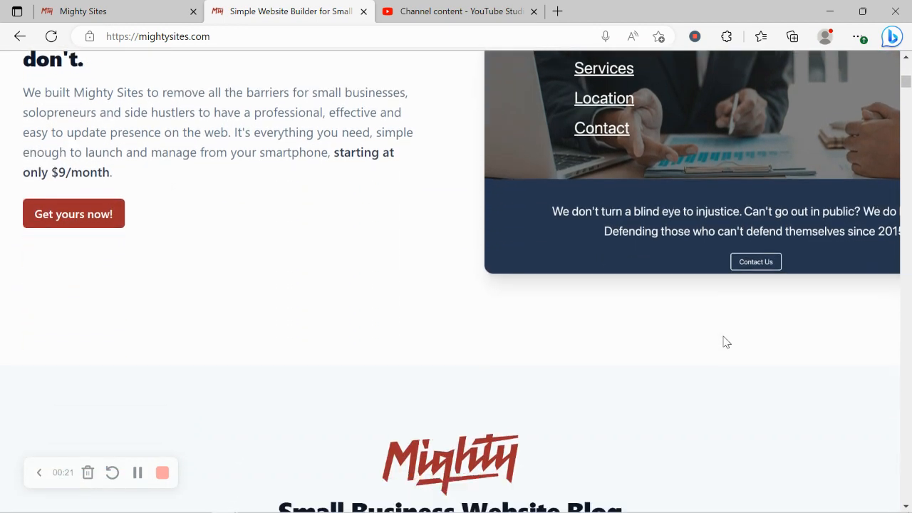
scroll(724, 342, down, 5)
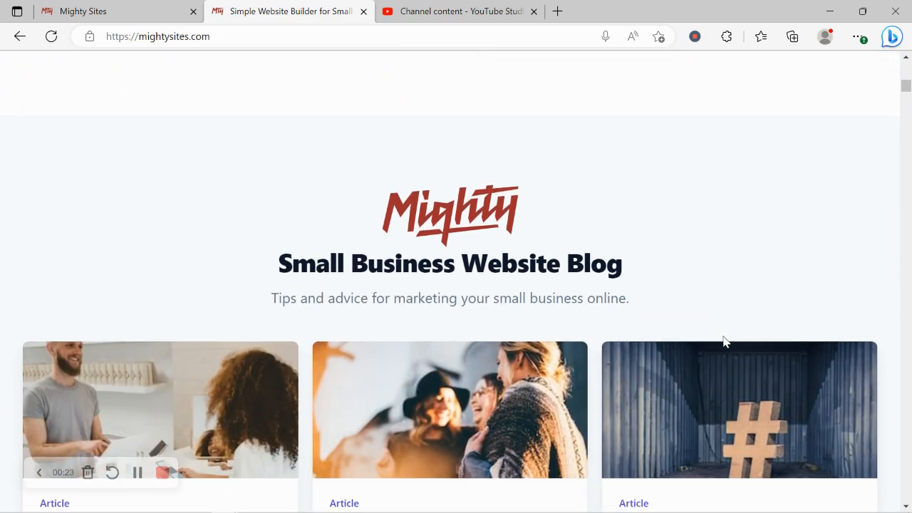
scroll(723, 336, down, 3)
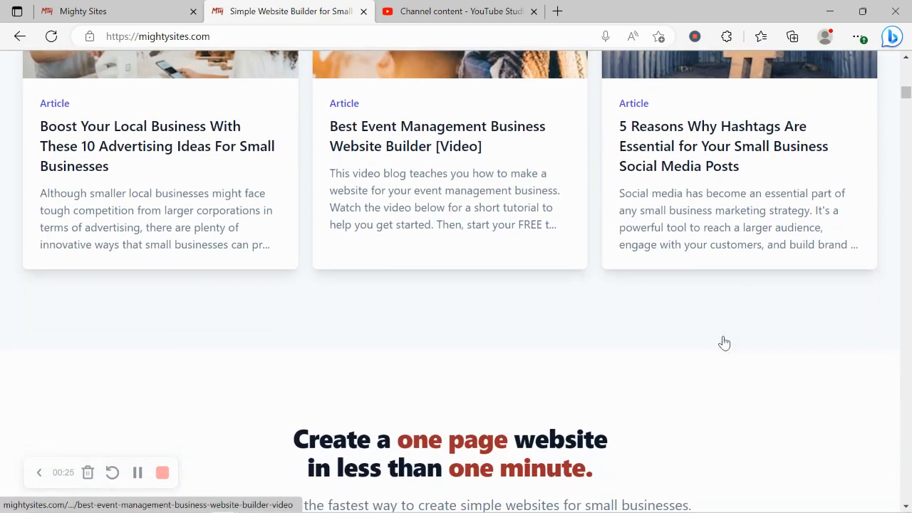
drag(276, 314, 595, 349)
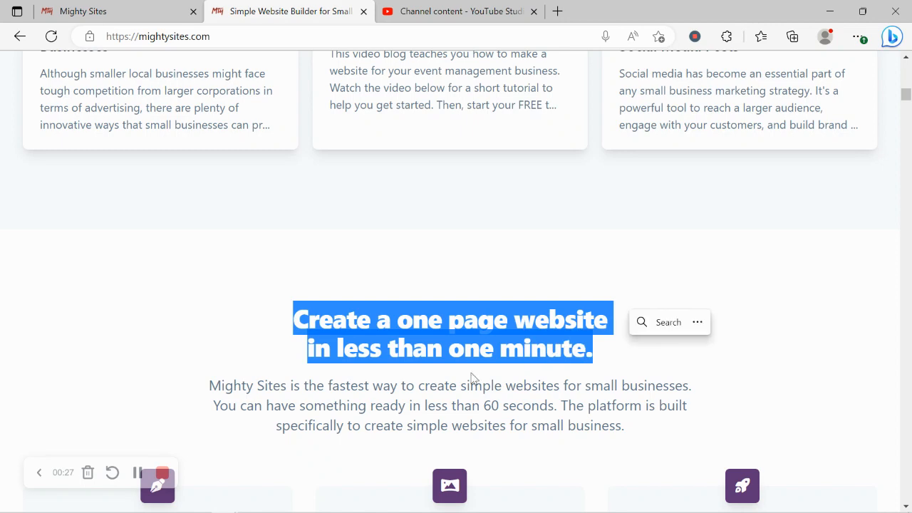
click(369, 405)
scroll(369, 404, down, 5)
scroll(369, 405, down, 1)
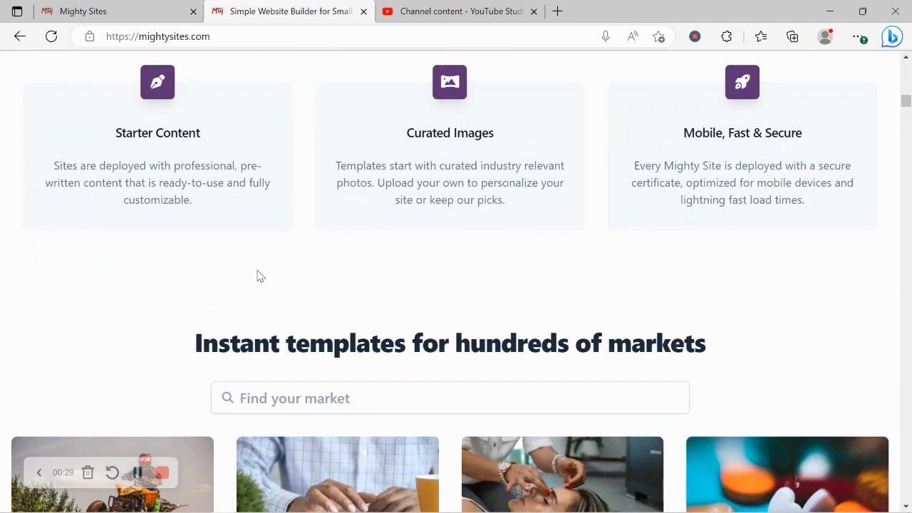
triple_click(328, 336)
click(194, 291)
Switch to the site creation page and browse the available market templates.
click(128, 7)
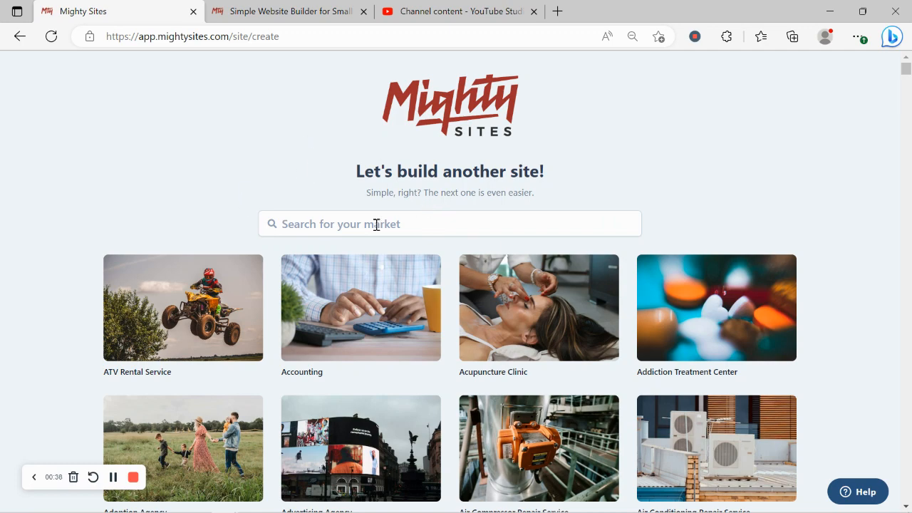
scroll(305, 168, down, 2)
scroll(305, 165, down, 5)
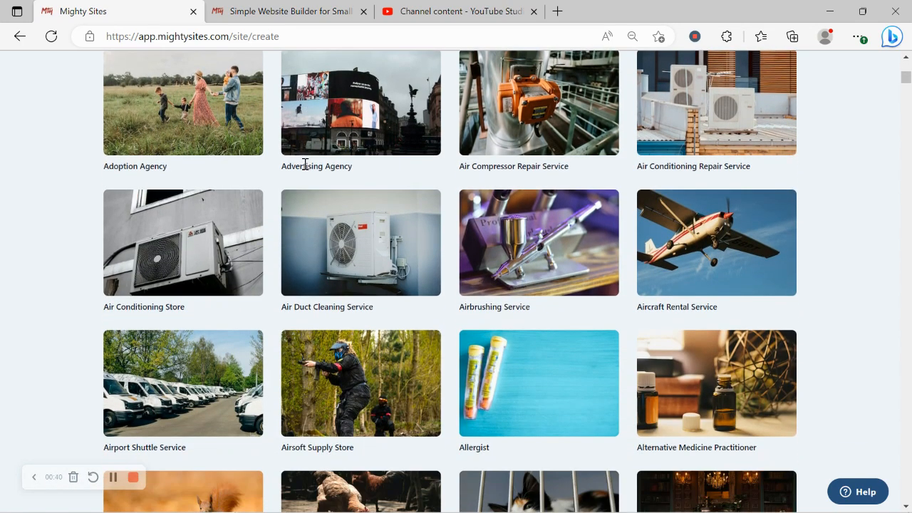
scroll(305, 169, down, 7)
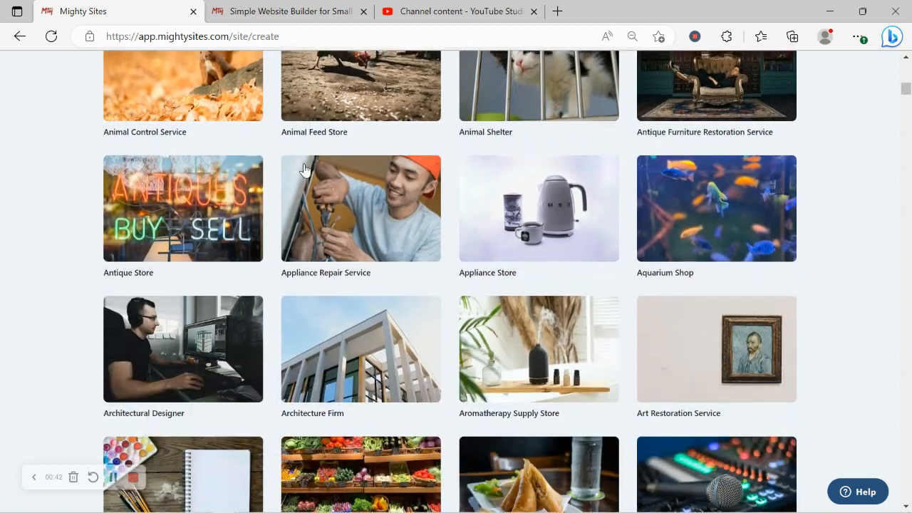
scroll(305, 169, down, 5)
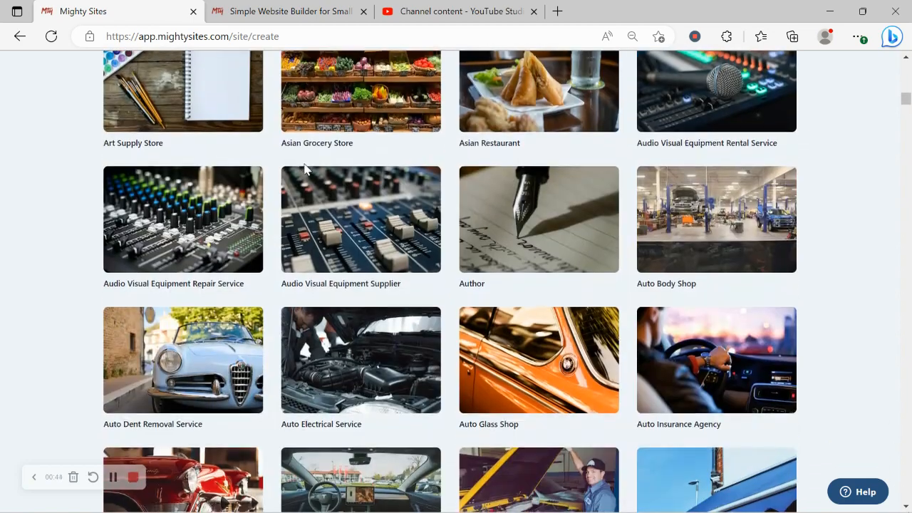
scroll(305, 168, up, 1)
scroll(305, 169, up, 5)
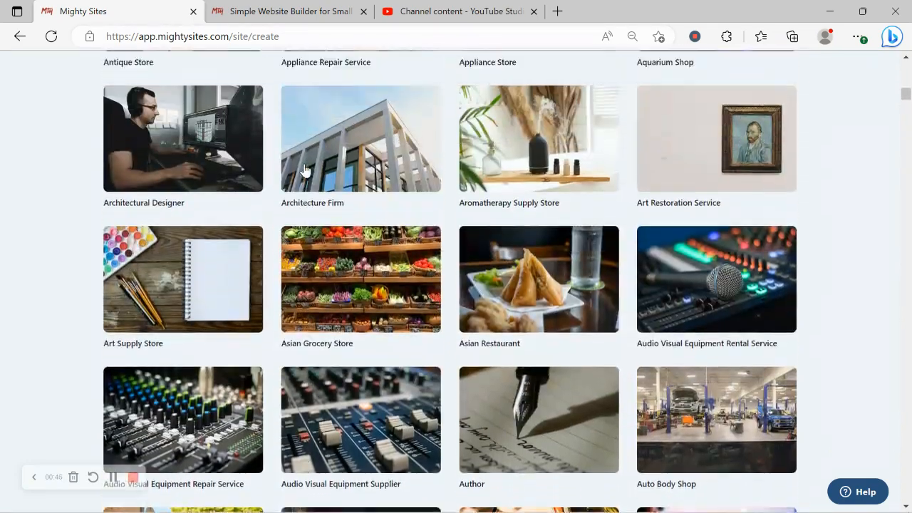
scroll(305, 169, up, 12)
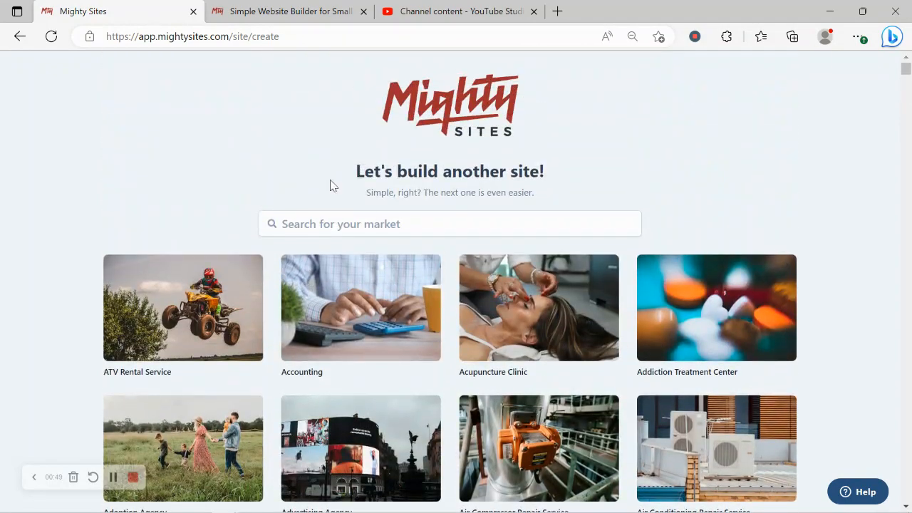
Search the markets for "beauty" and choose the Beauty Supply Store template.
click(372, 221)
text(beau)
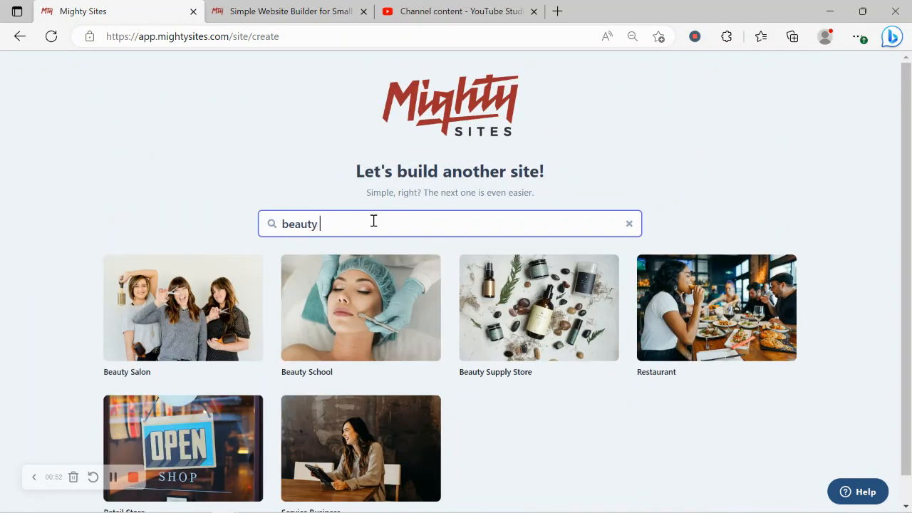
text(ty)
click(537, 307)
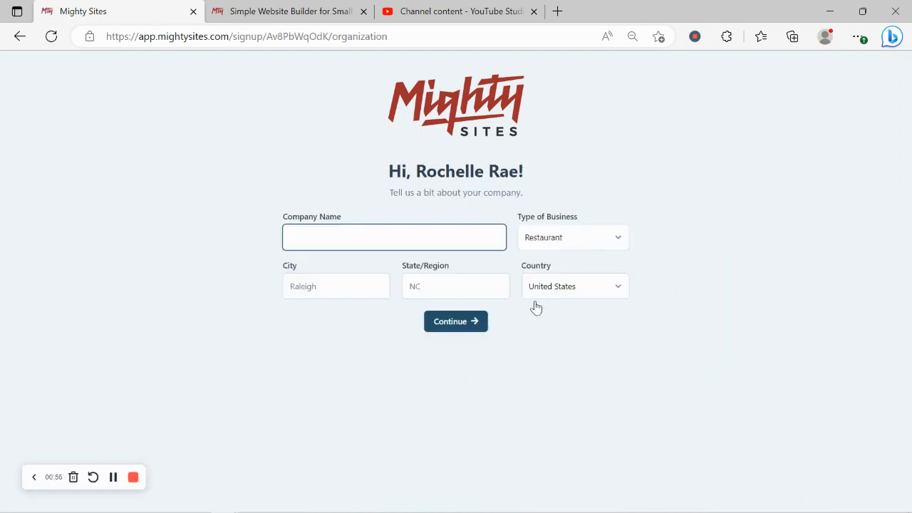
Enter the company name as the owner's first name in possessive form followed by "Beauty Supplies".
text(Ro)
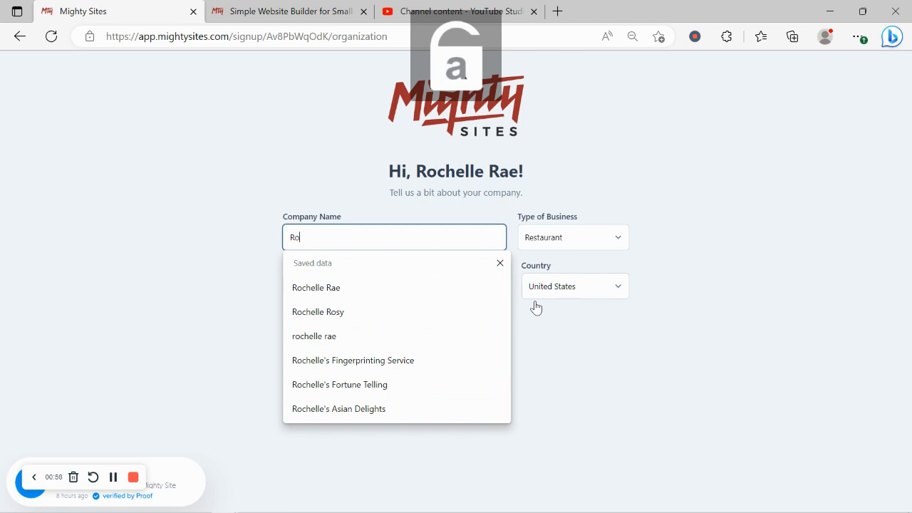
text(chelle')
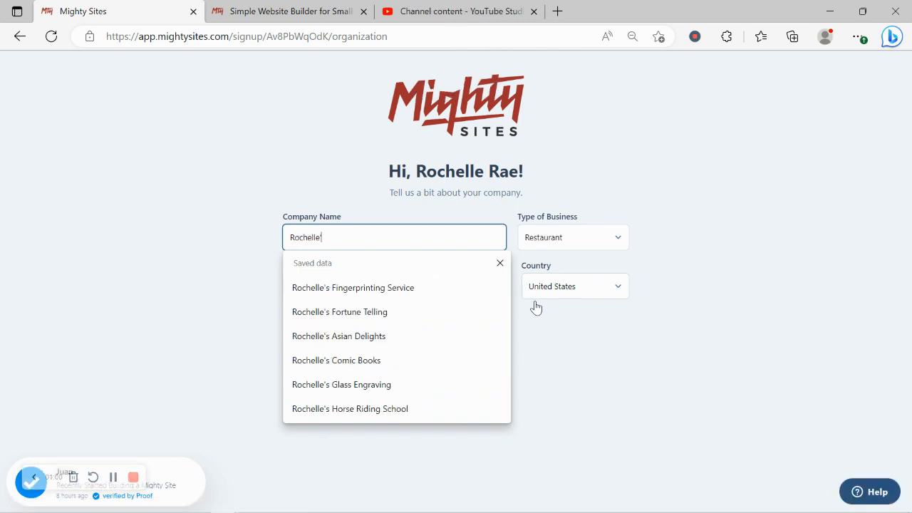
text(s Beauty)
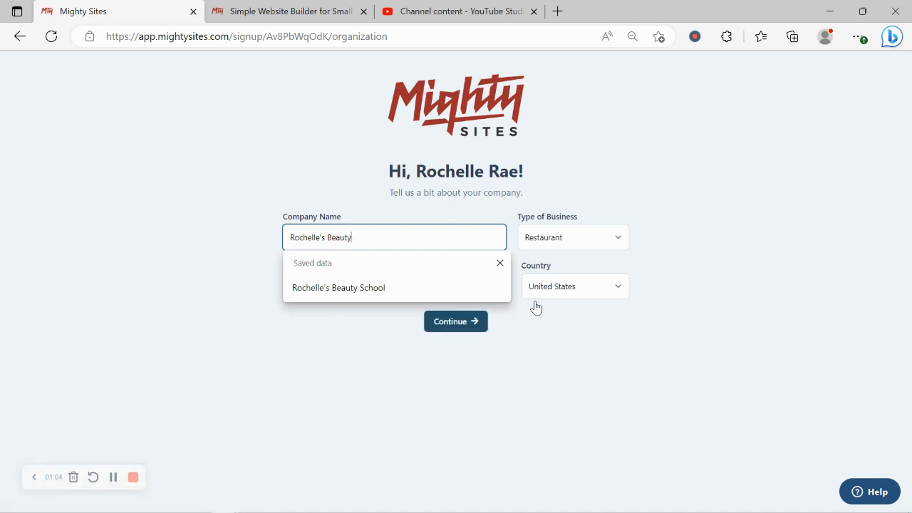
text( Supplies)
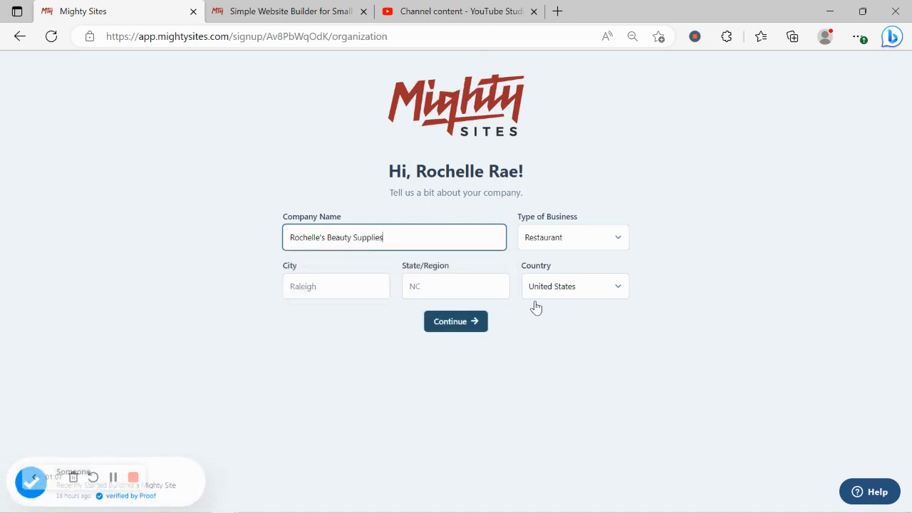
Fill in the company's location with Denver as the city and Colorado as the state.
click(362, 293)
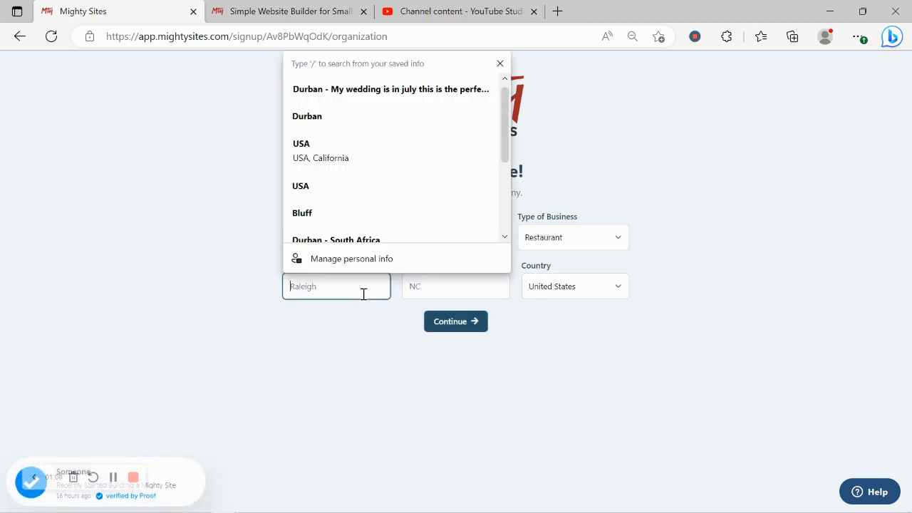
text(Denver)
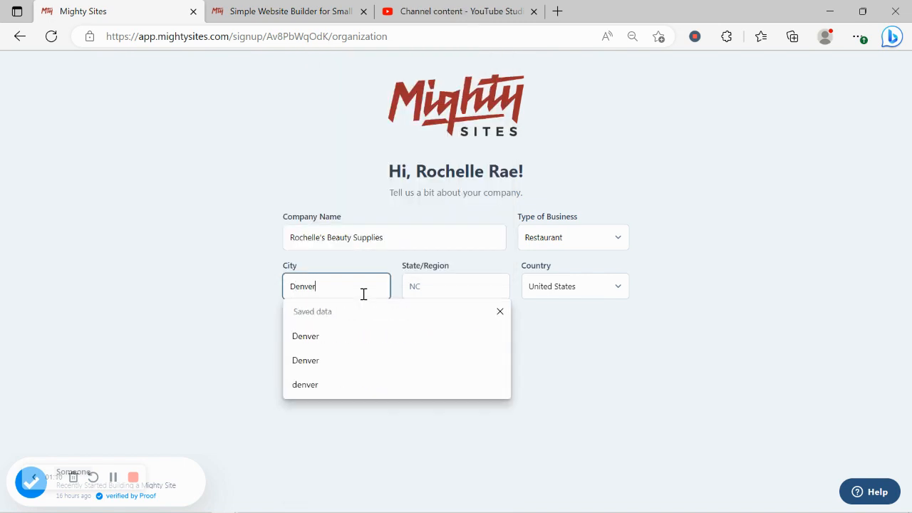
click(428, 290)
text(Co)
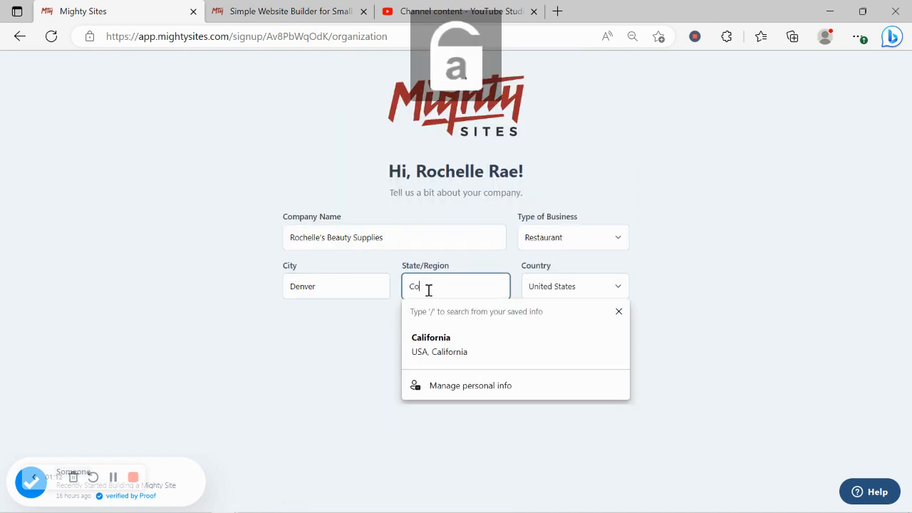
text(lorado)
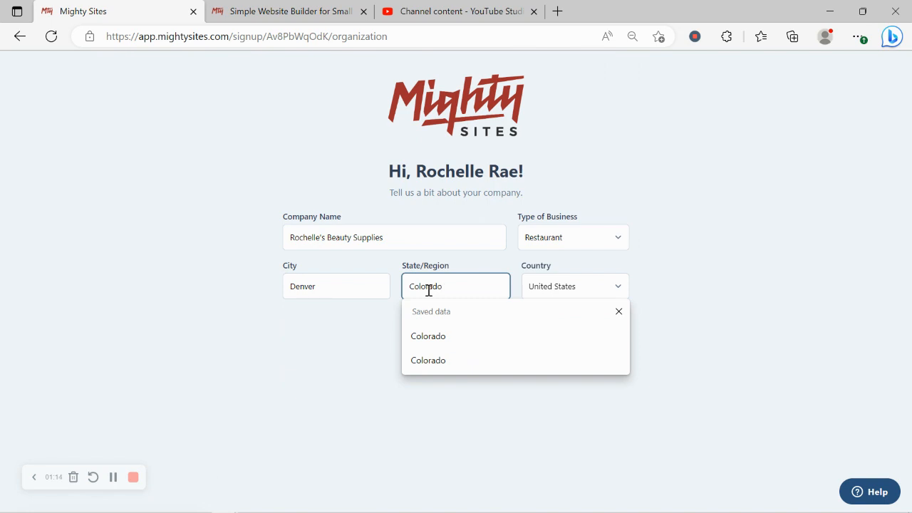
Set the type of business to Retail and submit the company details to generate the website.
click(564, 247)
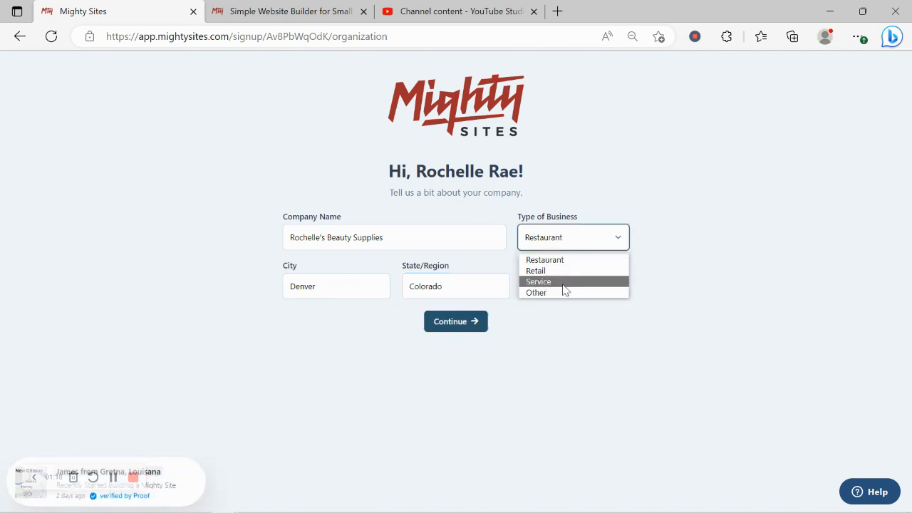
click(558, 277)
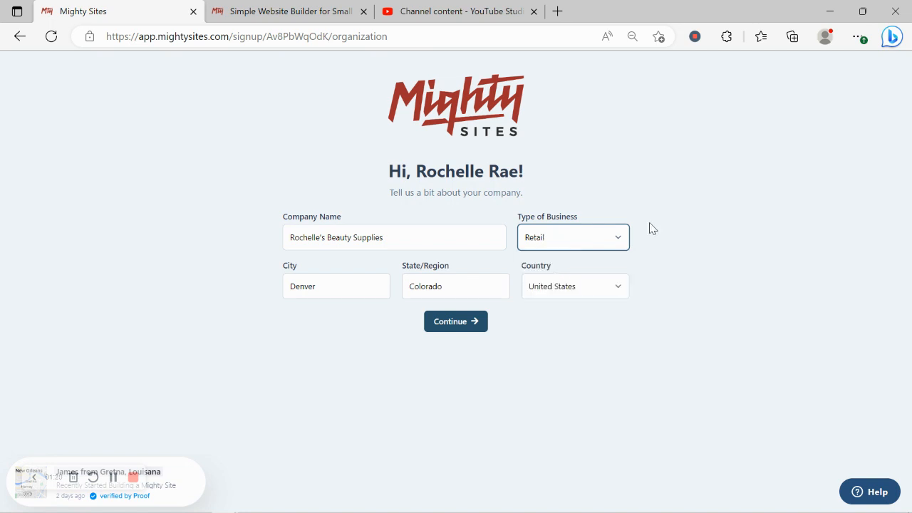
click(479, 327)
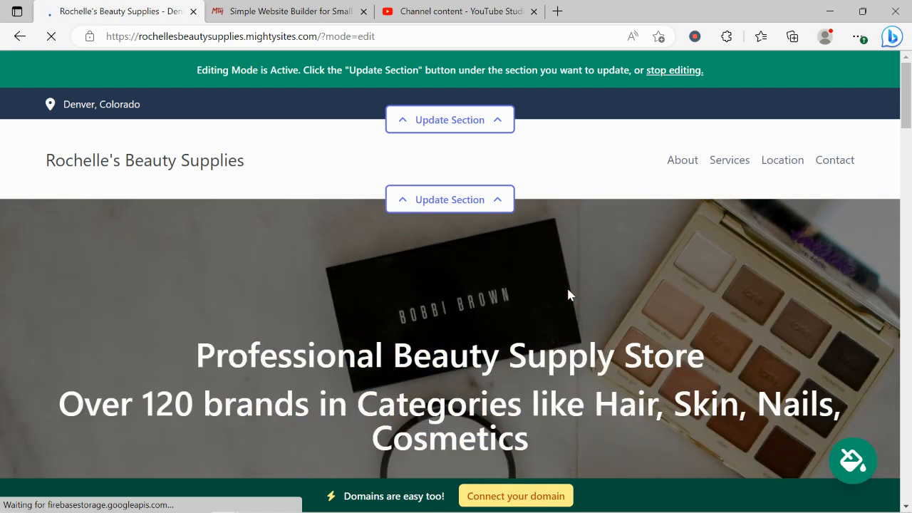
Review the generated site's sections, including the hero, welcome text, About Us, product banner, Services and location.
scroll(568, 294, down, 5)
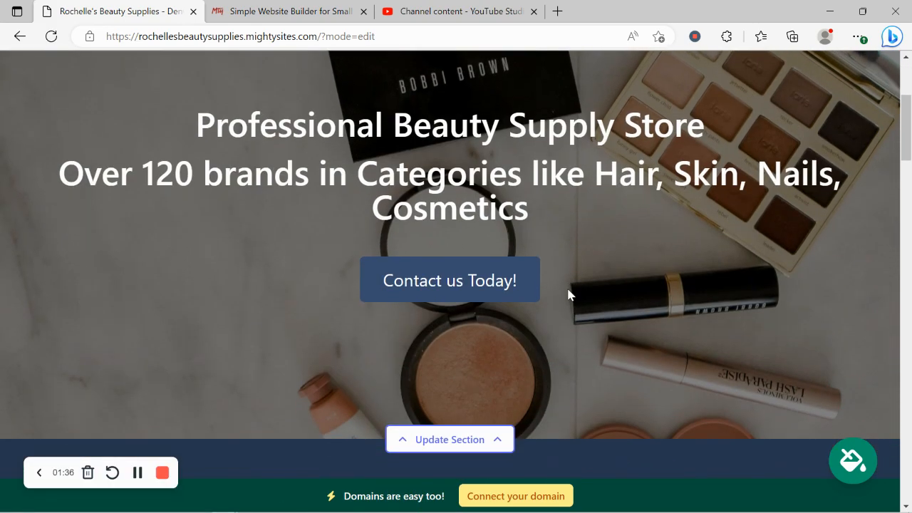
scroll(568, 294, down, 3)
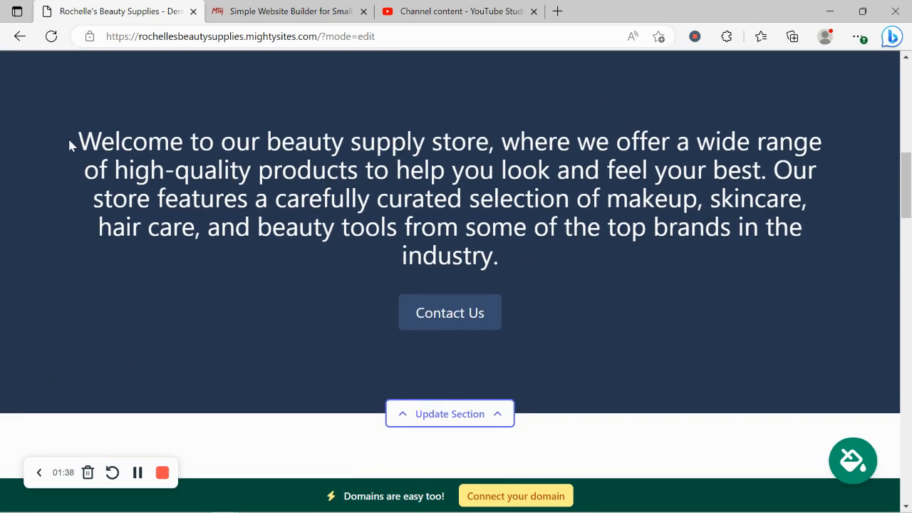
drag(69, 145, 536, 267)
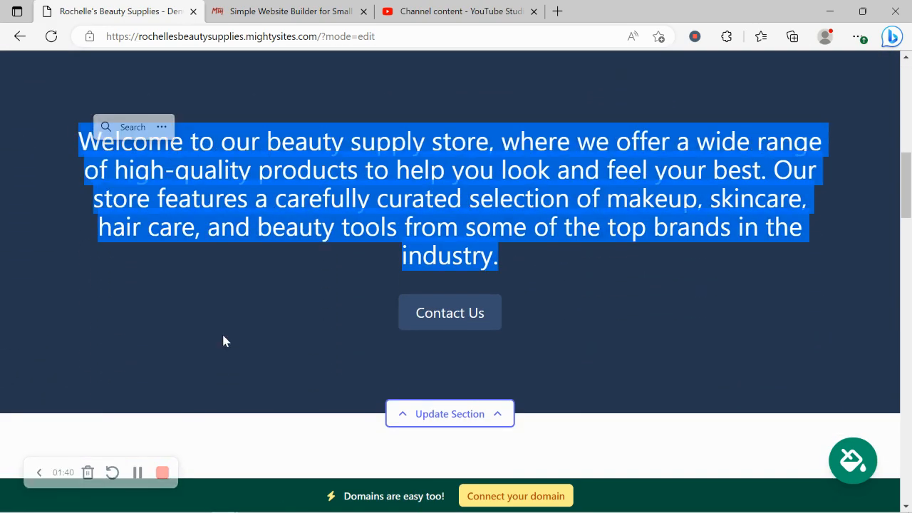
click(223, 341)
scroll(223, 341, down, 3)
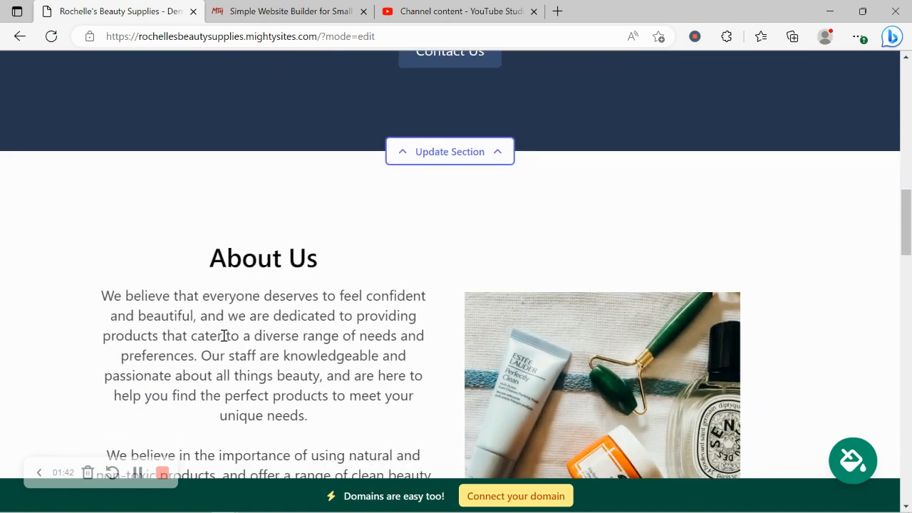
scroll(223, 335, down, 3)
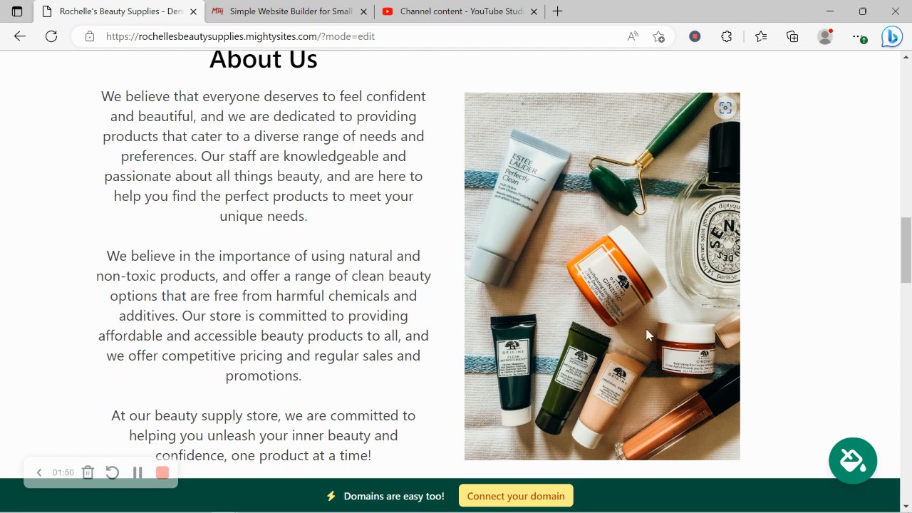
scroll(688, 318, down, 2)
scroll(689, 324, down, 7)
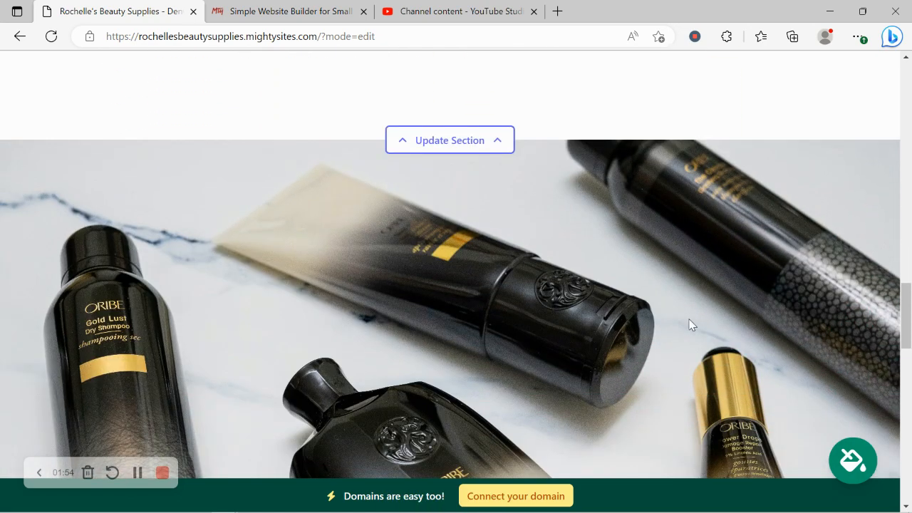
scroll(688, 324, down, 2)
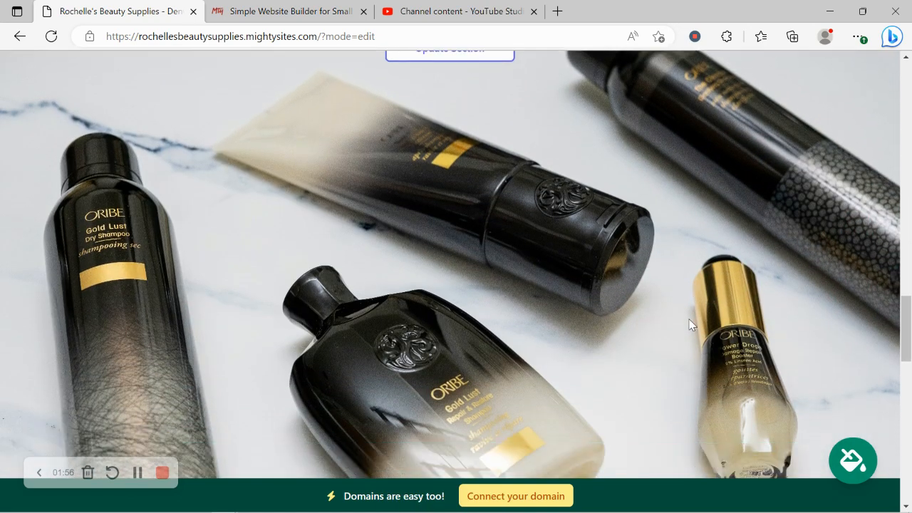
scroll(689, 324, down, 3)
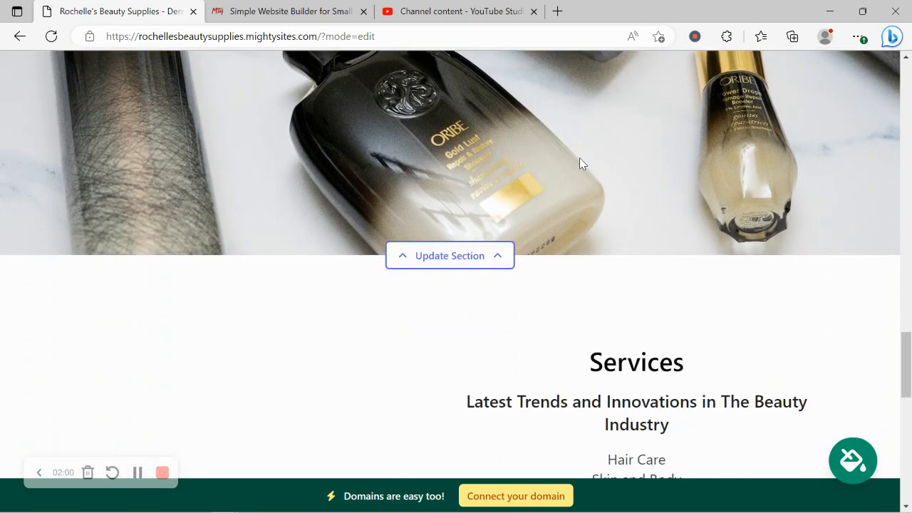
scroll(579, 163, down, 5)
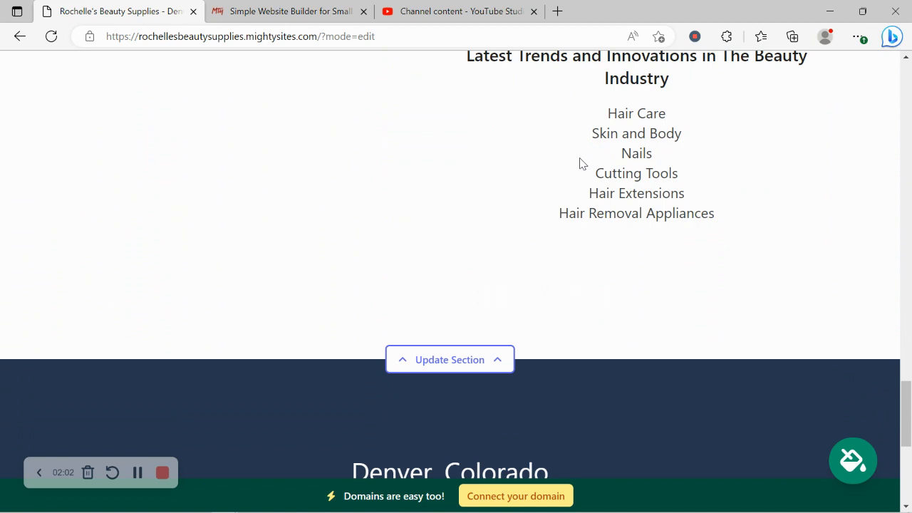
scroll(579, 163, down, 3)
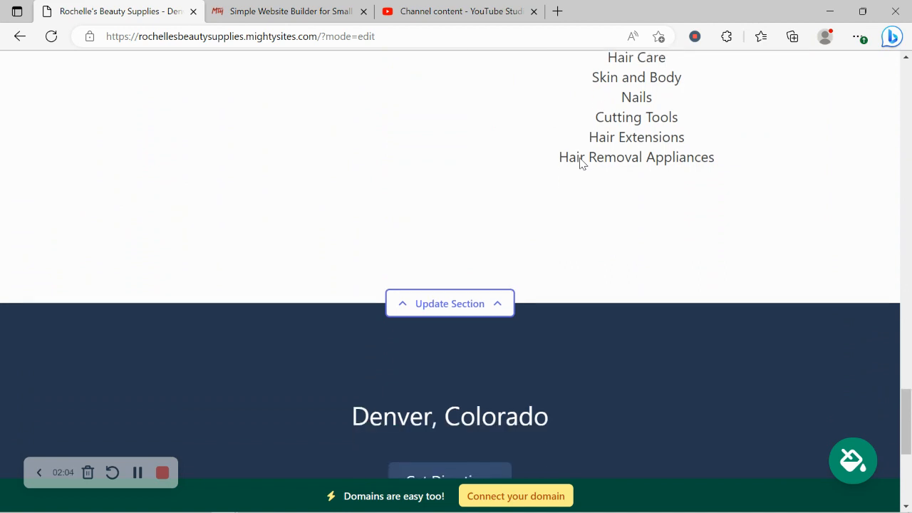
scroll(579, 163, up, 2)
scroll(579, 163, up, 1)
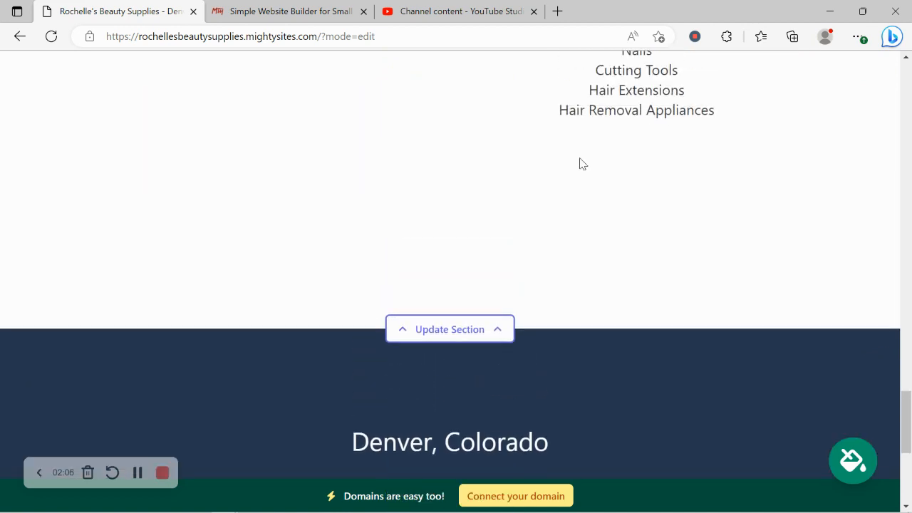
scroll(579, 164, up, 7)
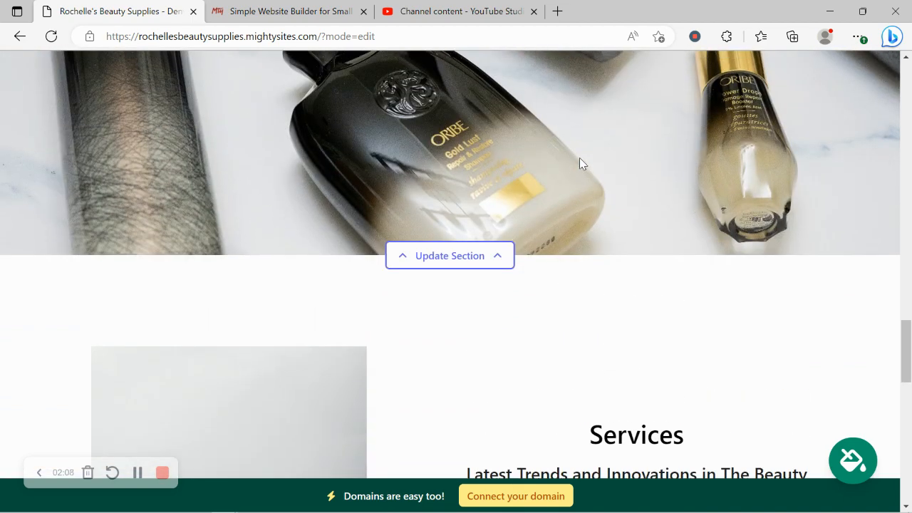
scroll(579, 163, up, 7)
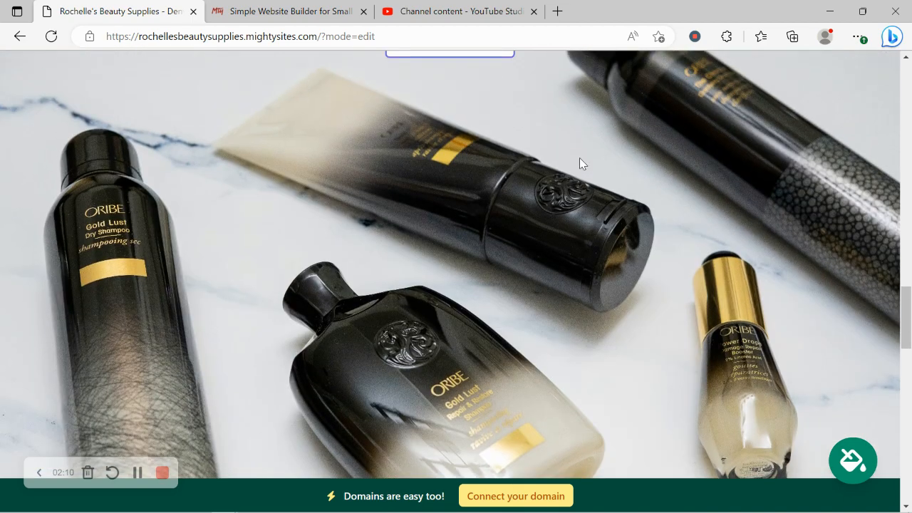
scroll(579, 164, up, 8)
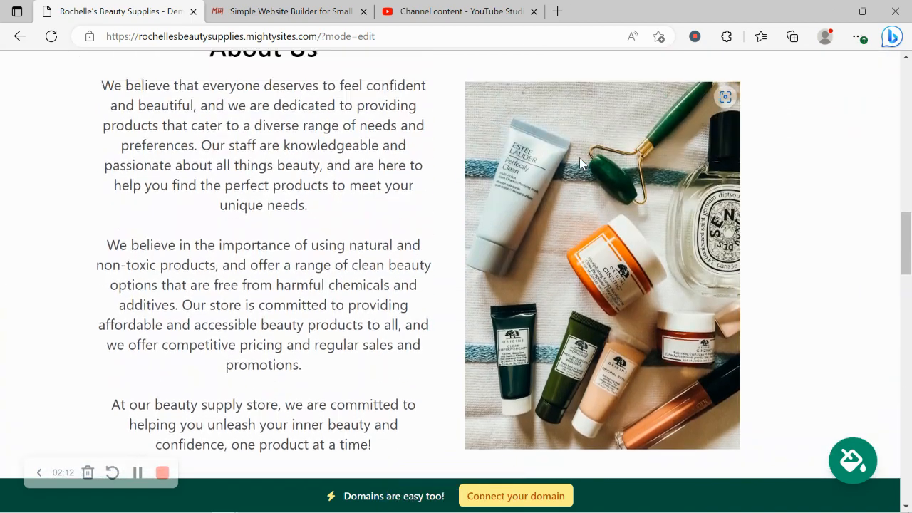
scroll(579, 164, up, 10)
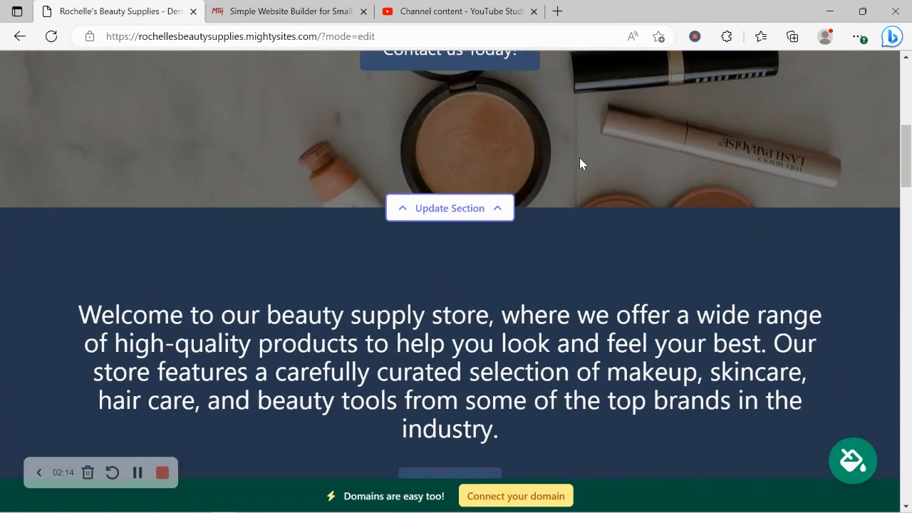
scroll(579, 164, up, 2)
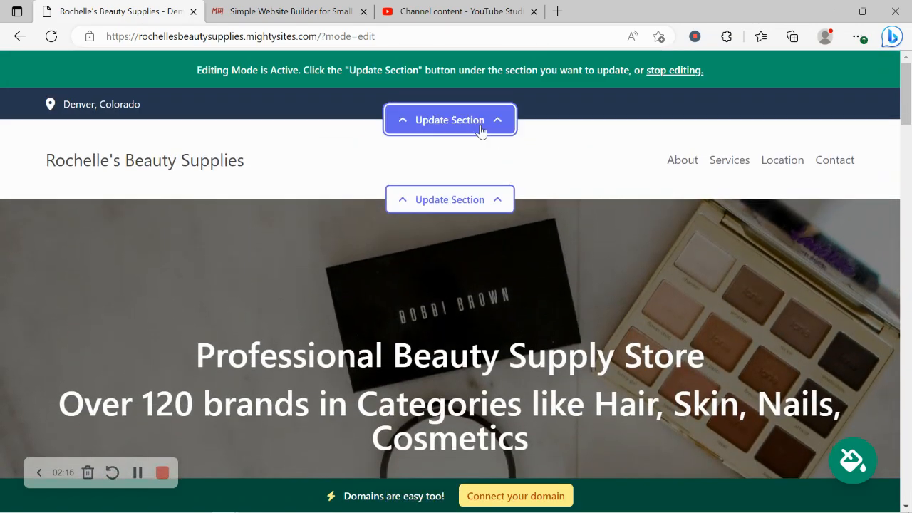
Open the top bar's location details for editing, enter the organization email and enable showing it on the site.
click(450, 120)
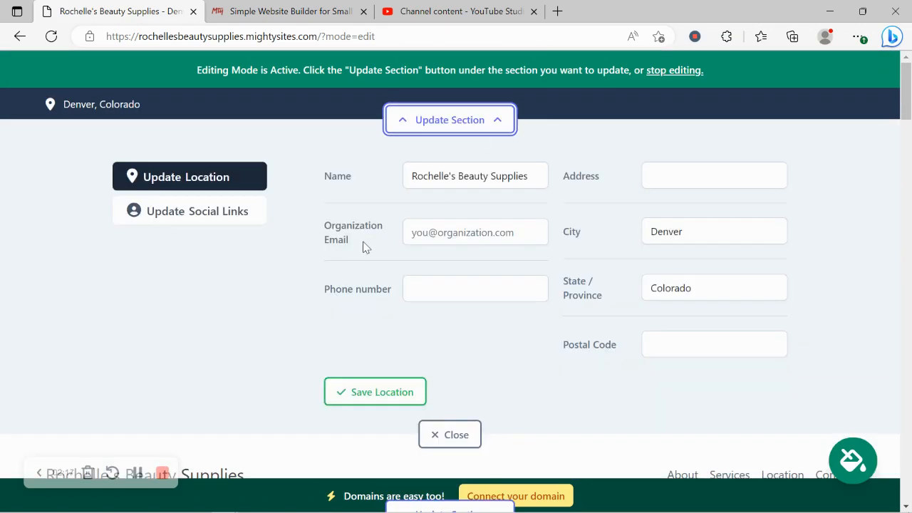
click(431, 232)
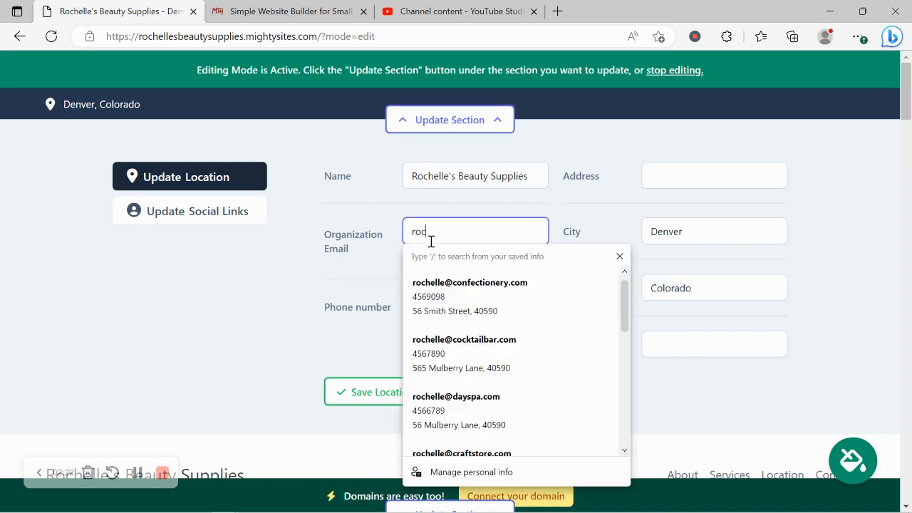
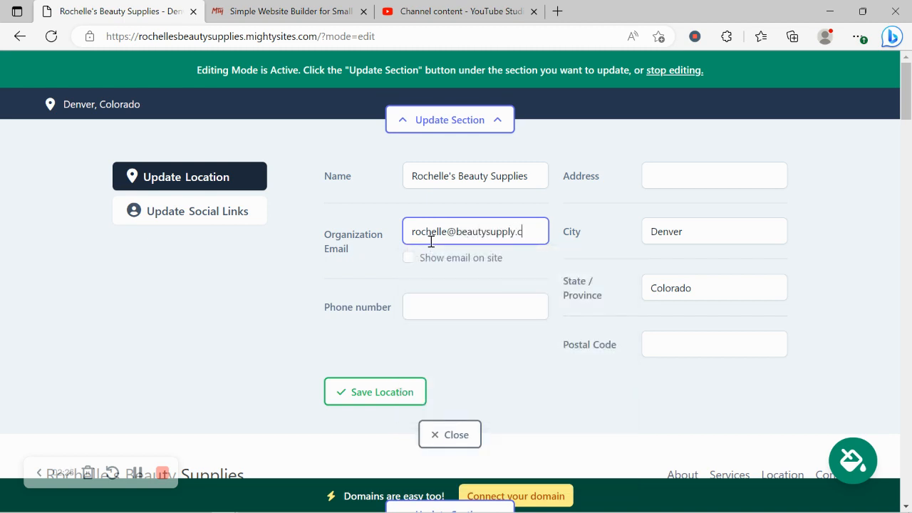
click(408, 258)
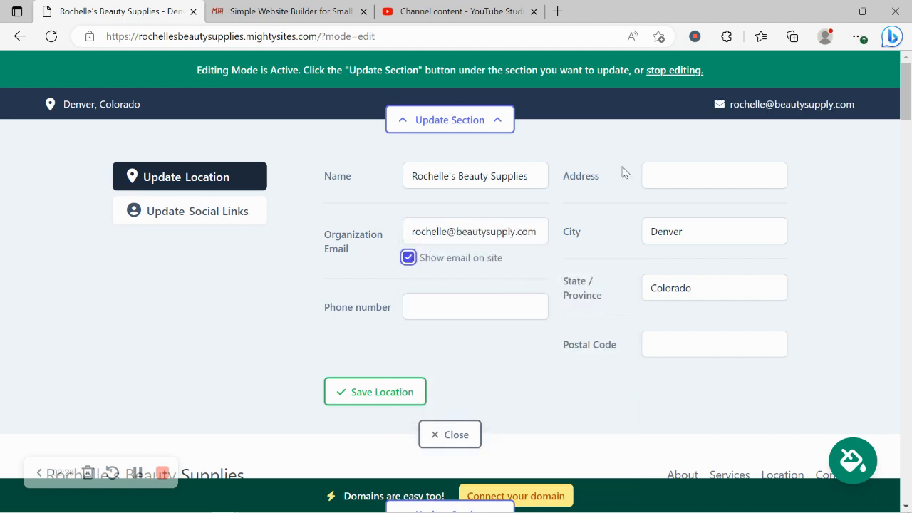
Enter the store's phone number in the location details.
click(438, 296)
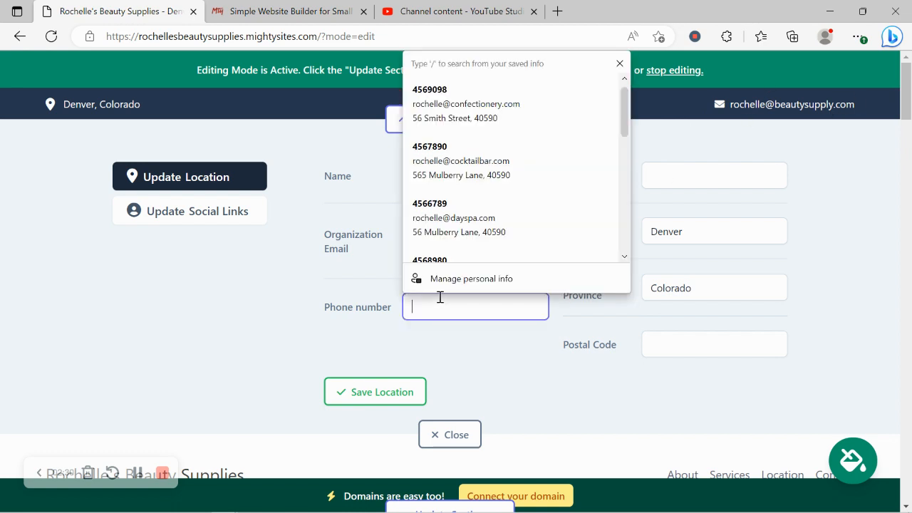
text(405-8909)
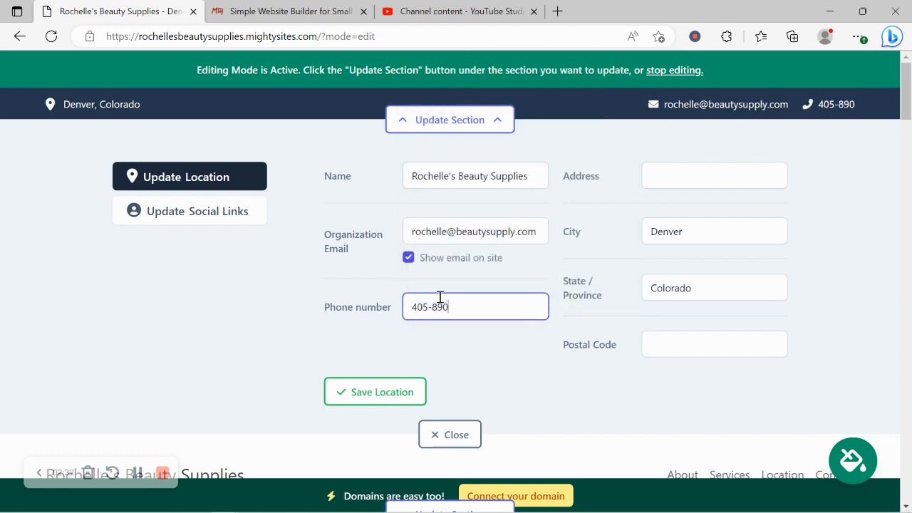
Fill in the store's street address in the location details.
click(737, 171)
key(Caps_Lock)
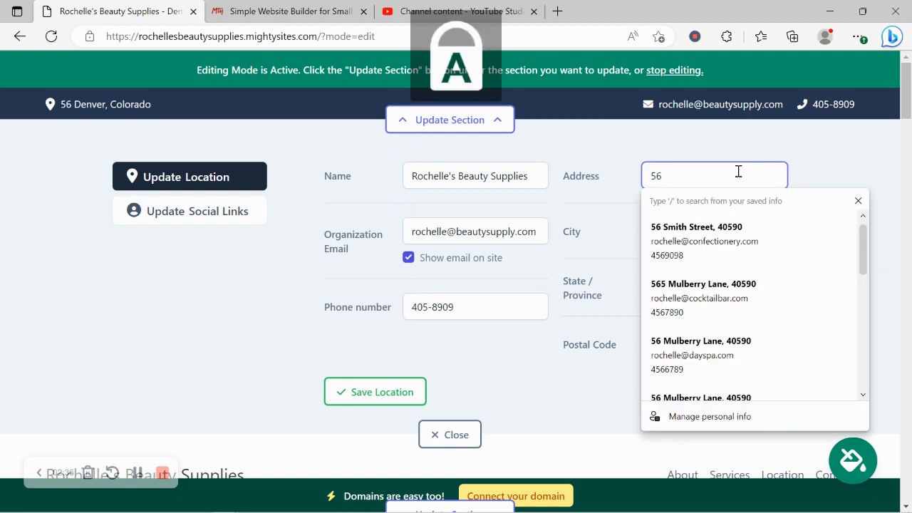
key(Caps_Lock)
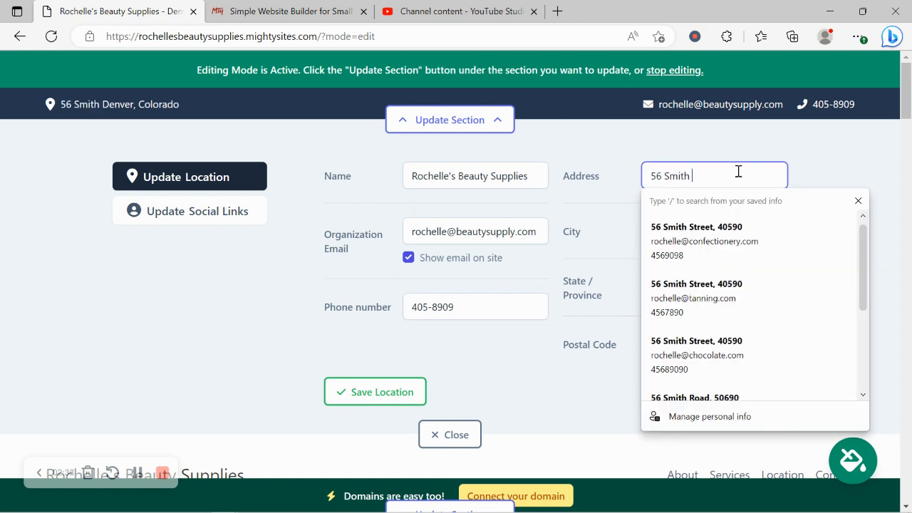
key(Caps_Lock)
key(Caps_Lock)
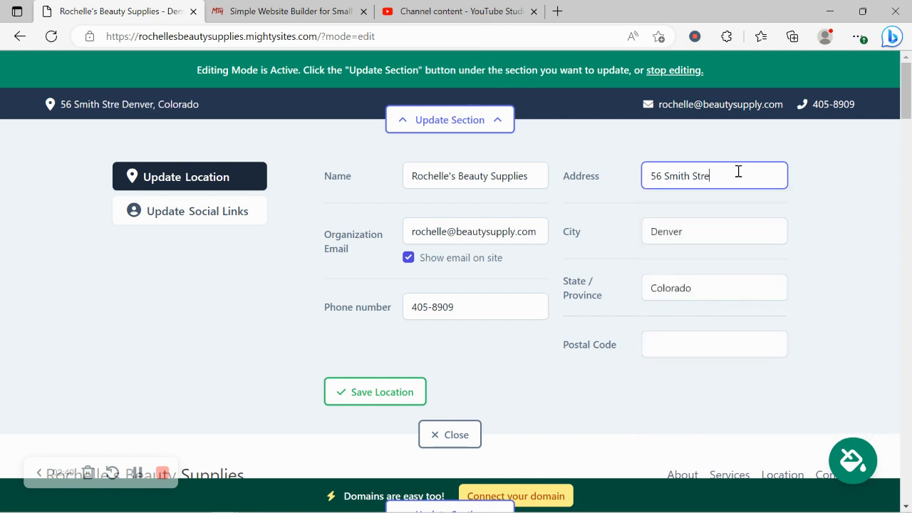
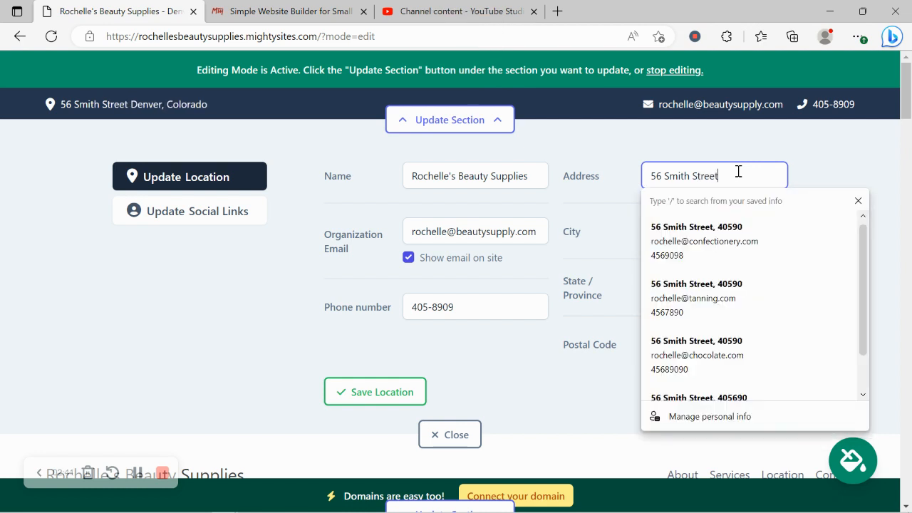
click(624, 371)
Fill in the store's postal code and save the location details.
click(707, 339)
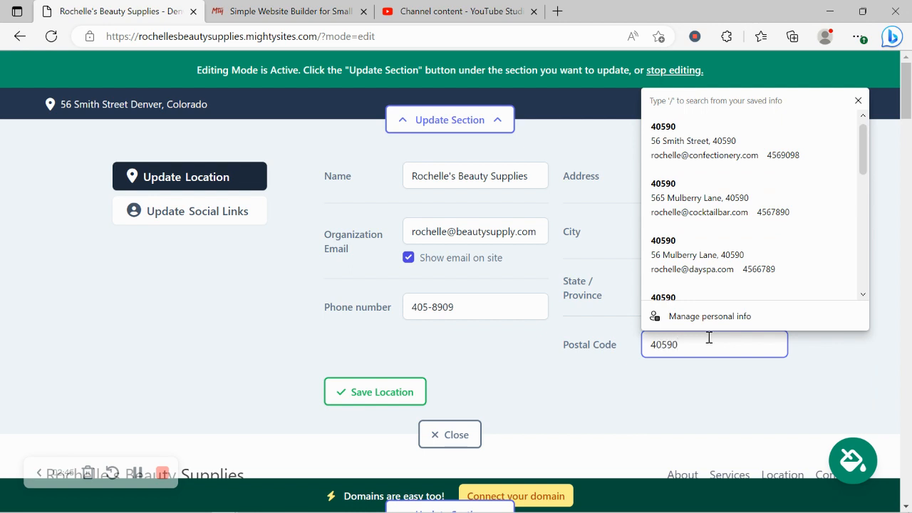
click(394, 392)
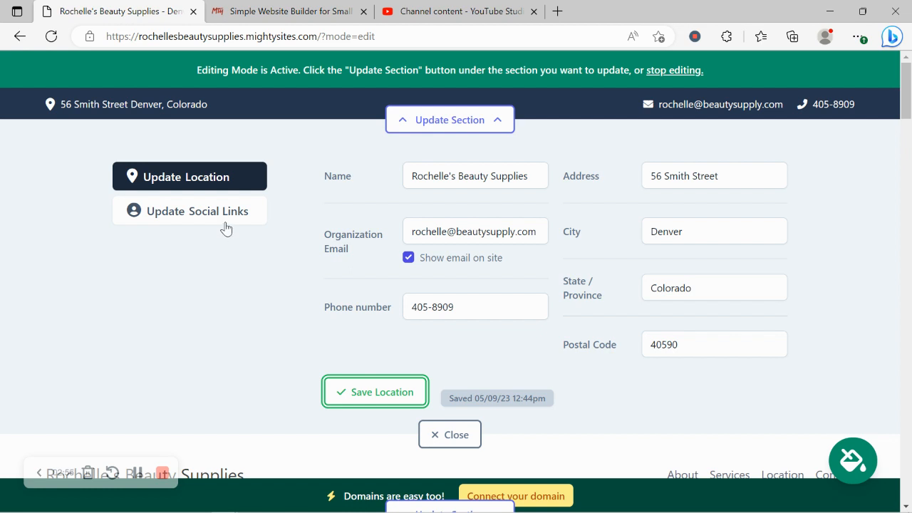
click(388, 398)
Add "mightysites" as the Instagram social link, save the social links and close the top bar's editor.
click(207, 218)
click(392, 179)
text(mi)
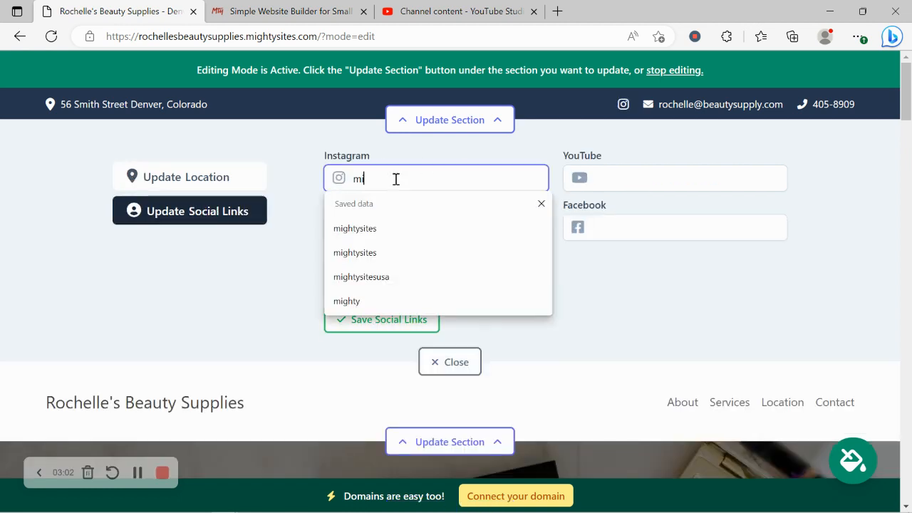
text(ghtysites)
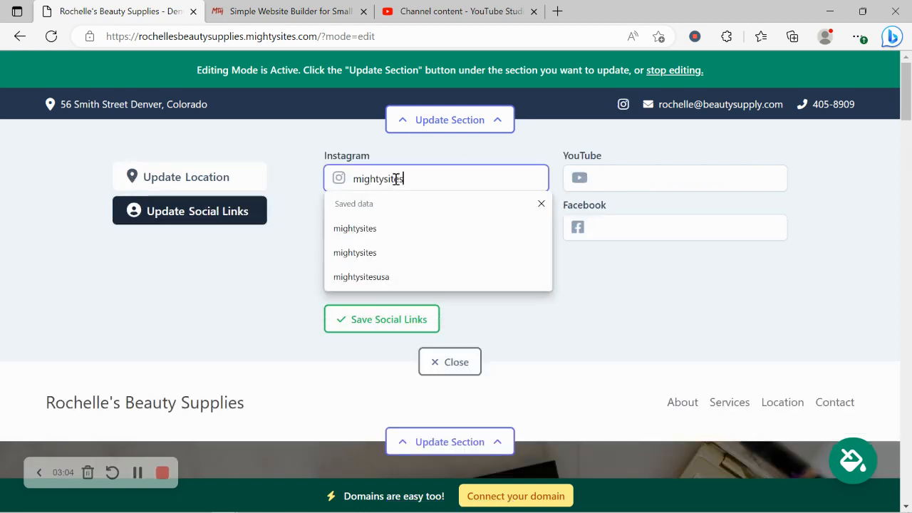
drag(738, 310, 624, 203)
click(631, 316)
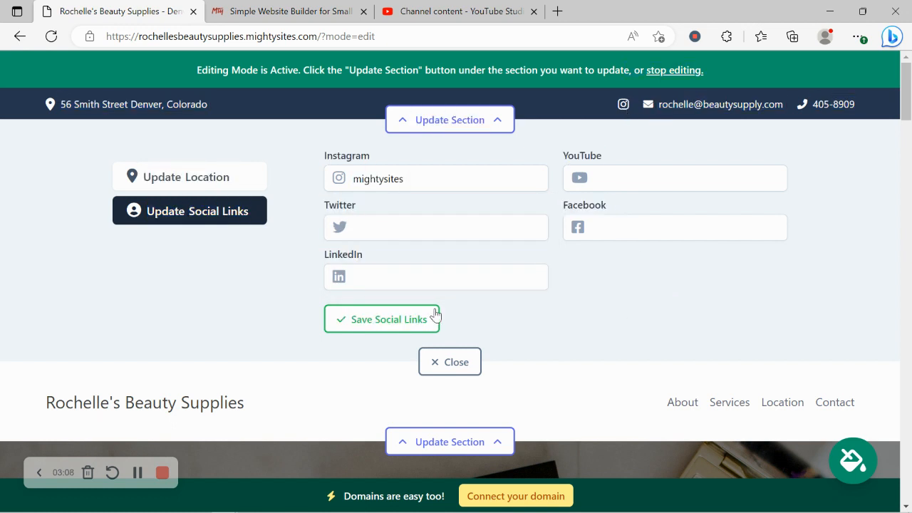
click(433, 318)
click(460, 369)
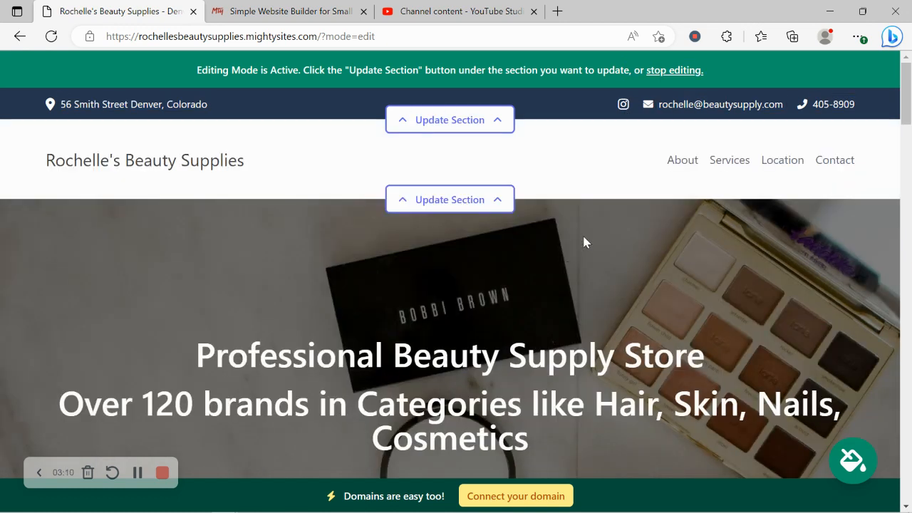
Upload the "Mighty Sites Logo YouTube" picture as the header section's logo, save the logo and close the section's editor.
click(478, 200)
click(231, 287)
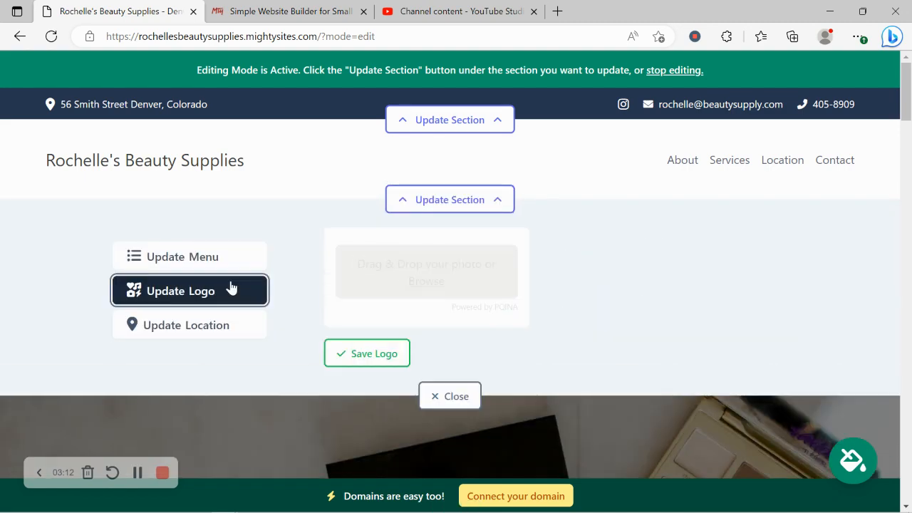
click(424, 285)
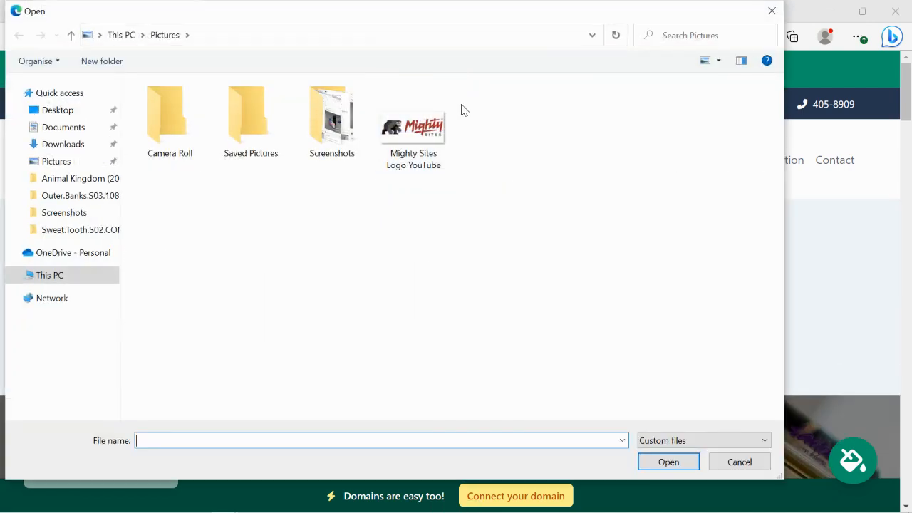
double_click(411, 123)
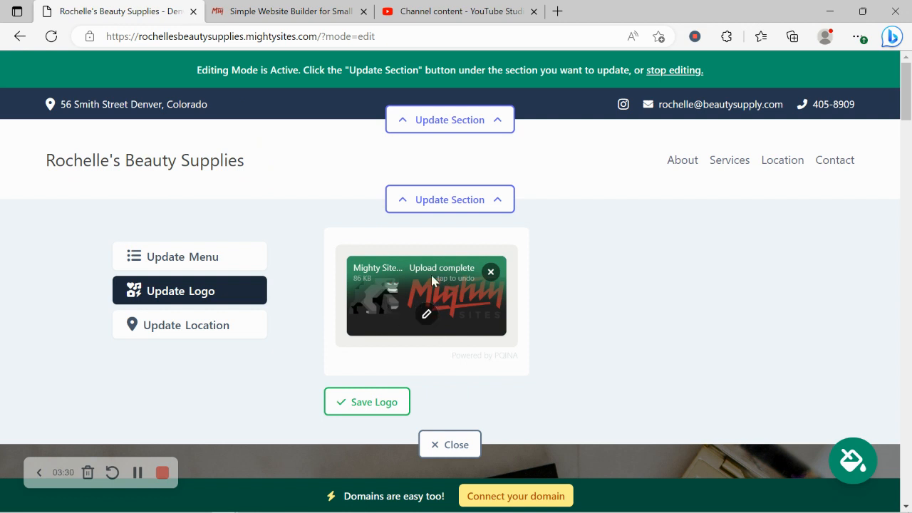
click(375, 412)
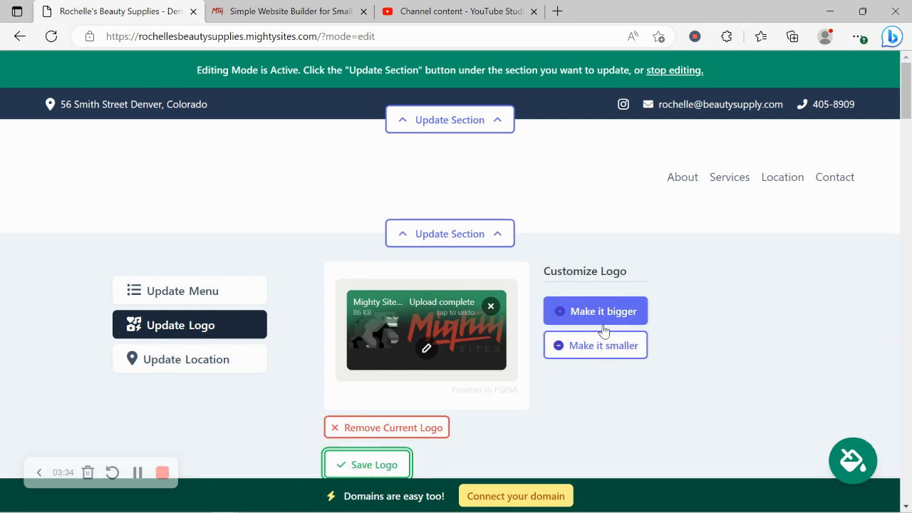
scroll(651, 198, down, 3)
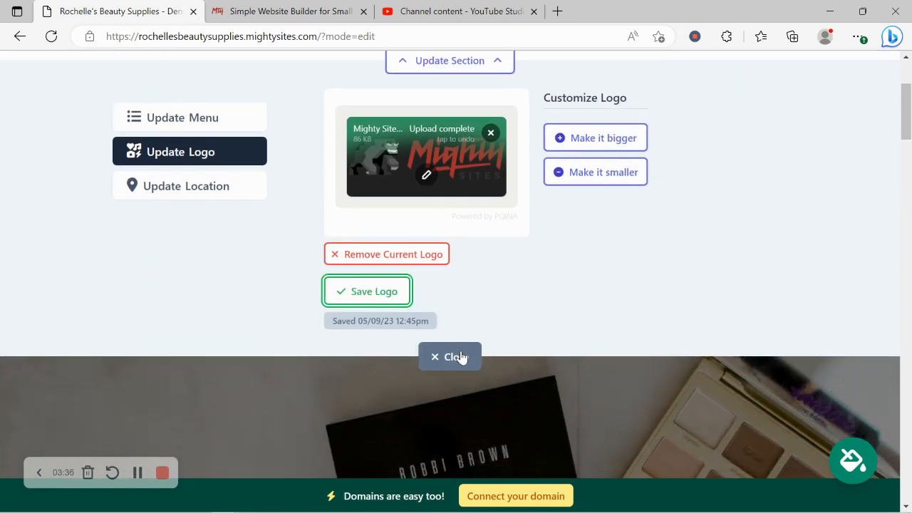
click(460, 358)
Browse the available colour themes, apply the pale yellow theme to the site and save it.
scroll(499, 167, up, 4)
scroll(499, 166, down, 5)
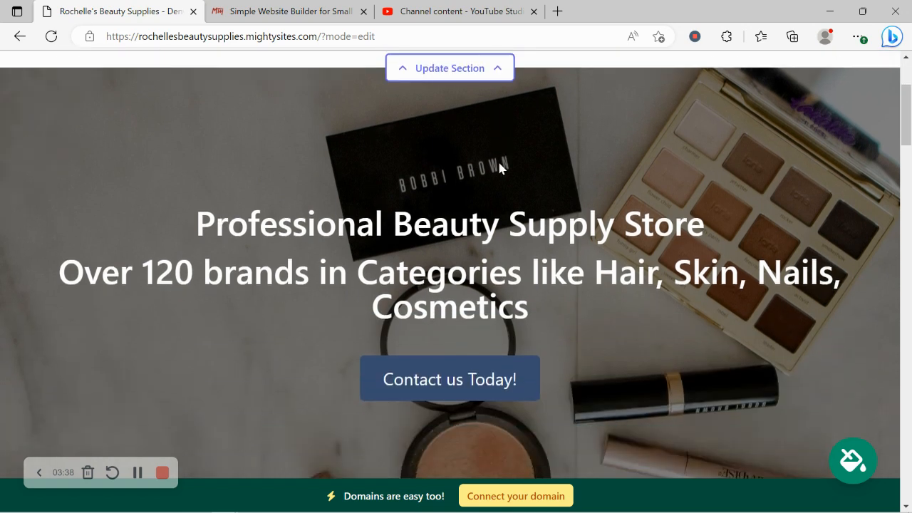
scroll(499, 163, down, 2)
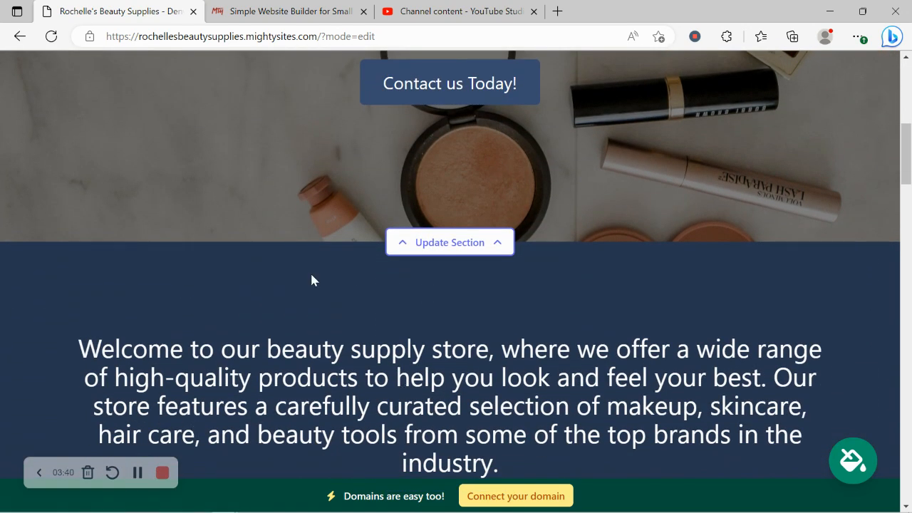
scroll(312, 274, down, 1)
scroll(312, 274, down, 2)
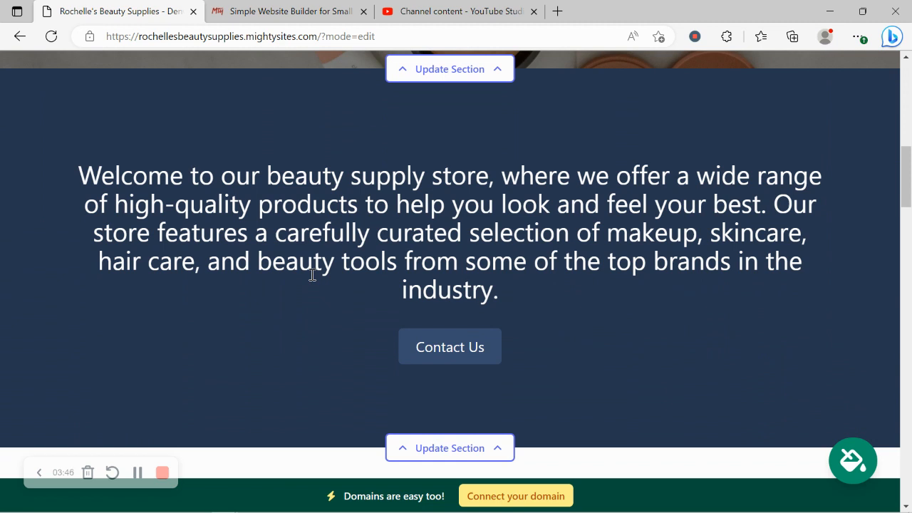
click(852, 463)
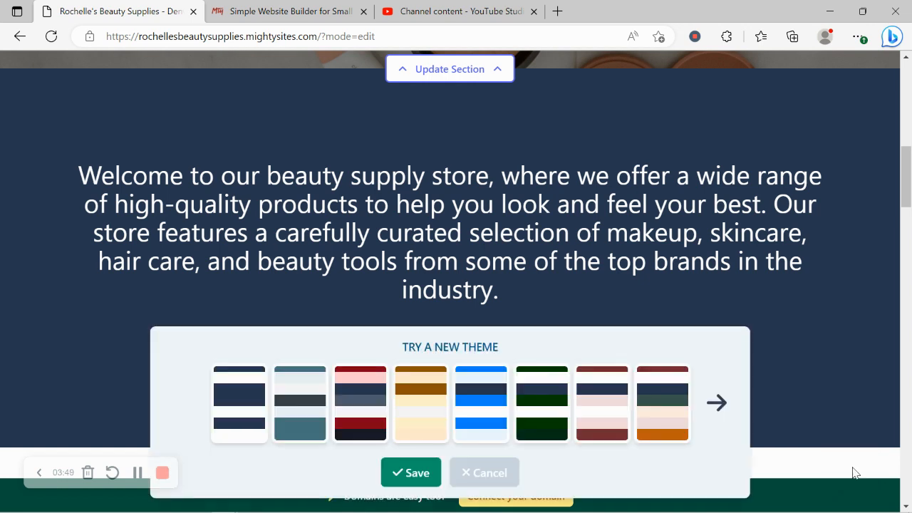
click(728, 437)
click(728, 438)
click(727, 437)
click(727, 437)
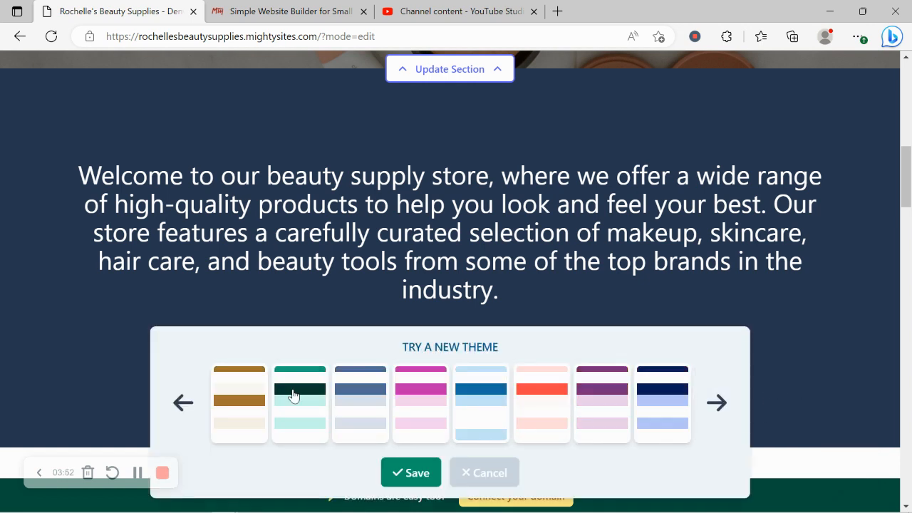
click(179, 415)
click(183, 403)
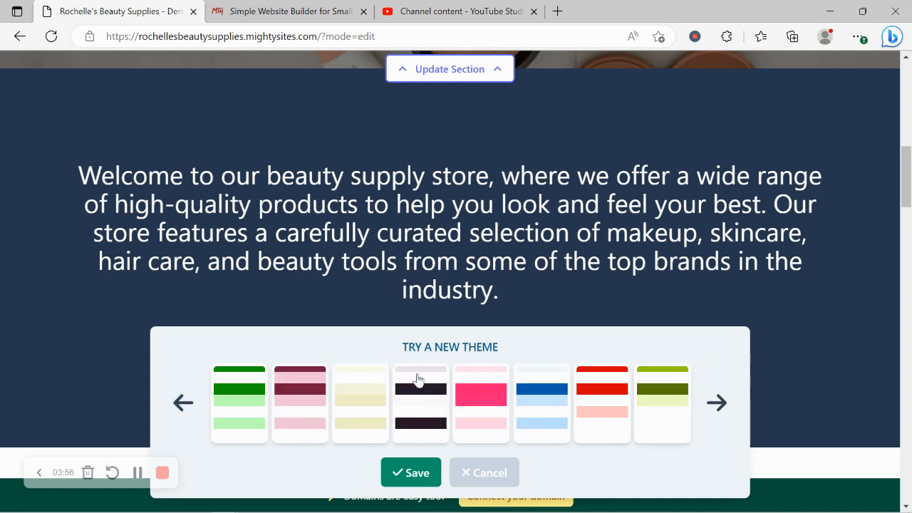
click(341, 401)
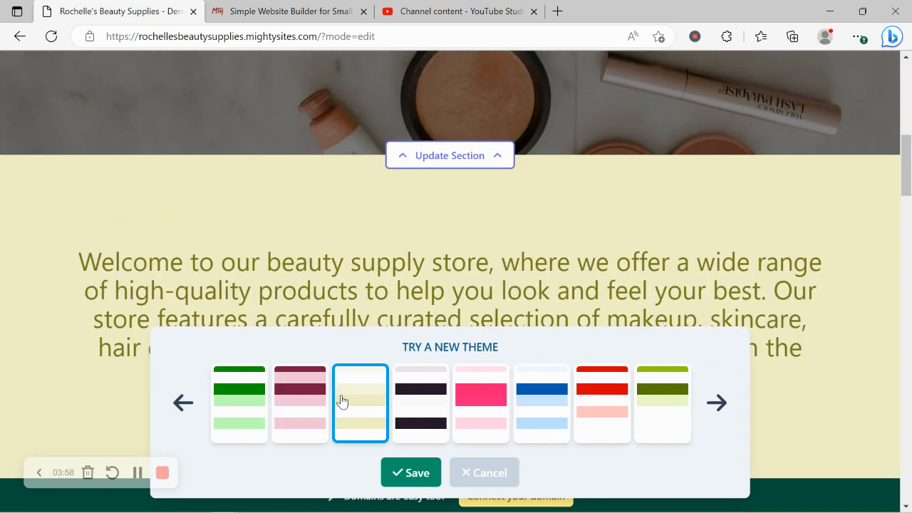
scroll(342, 402, down, 3)
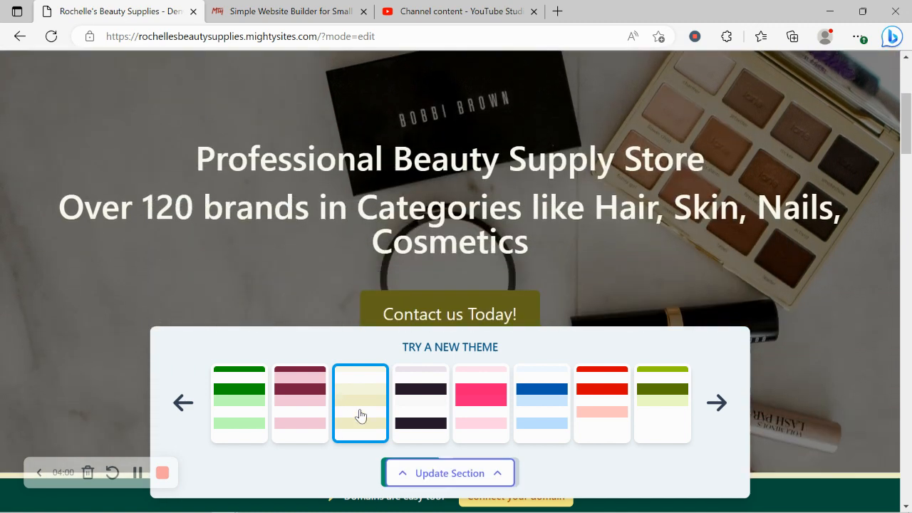
click(427, 481)
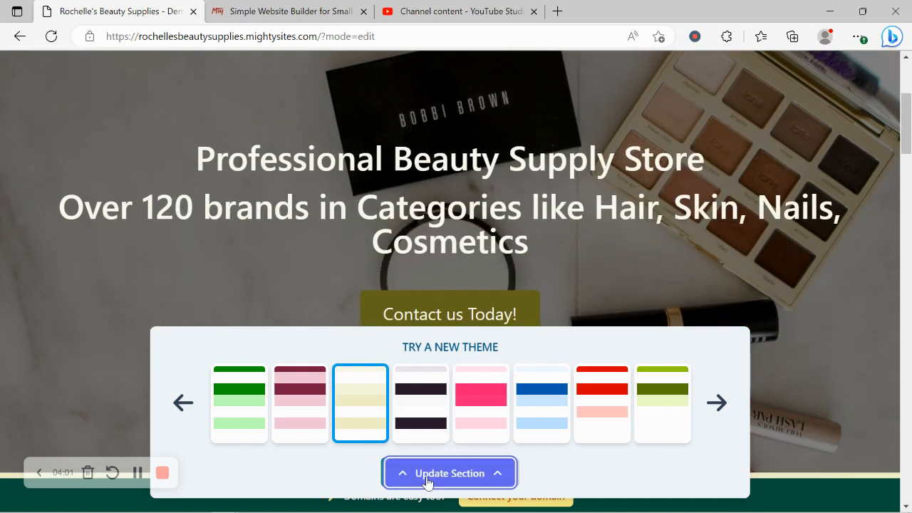
click(387, 471)
scroll(387, 470, down, 3)
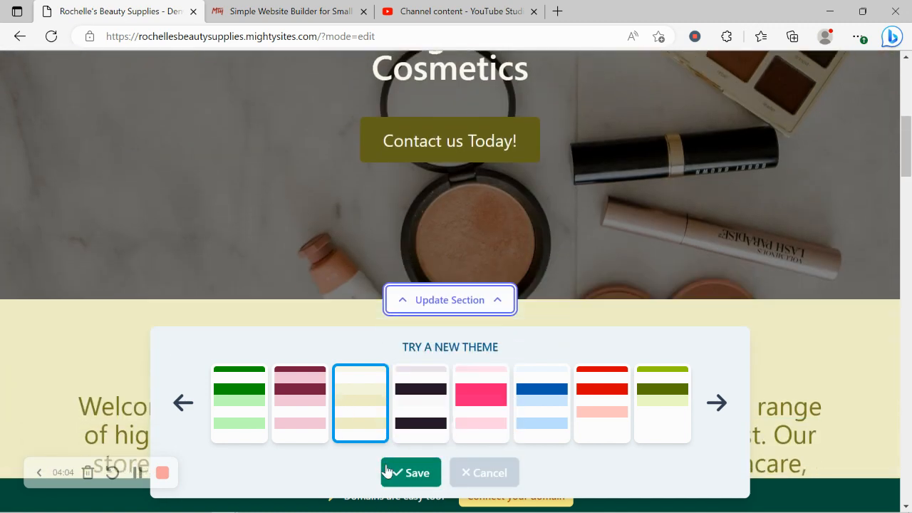
Review the hero section's content fields and the action link options for its "Contact us Today!" button, confirming with None.
click(442, 300)
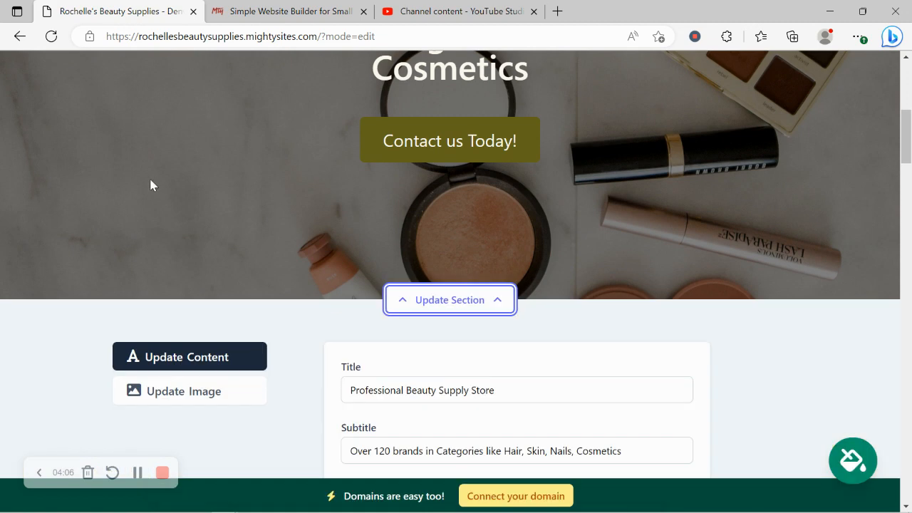
scroll(150, 184, down, 2)
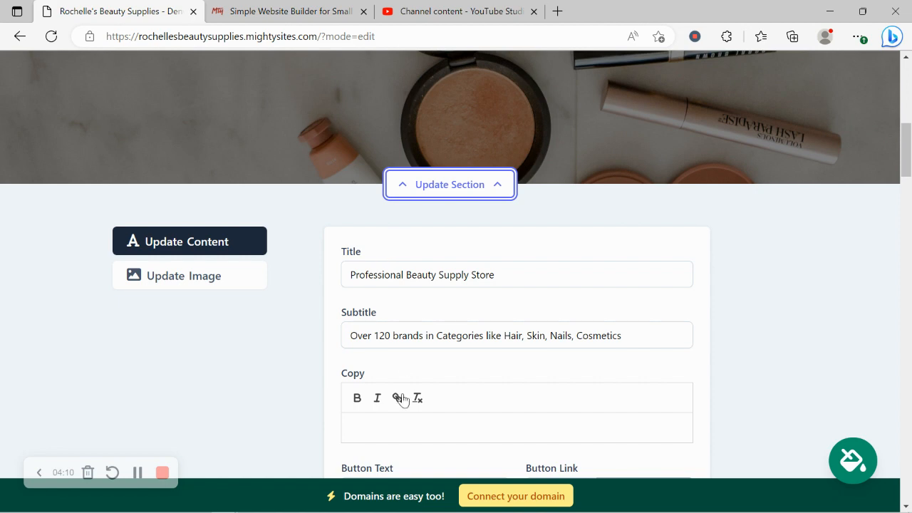
scroll(498, 200, down, 2)
scroll(499, 200, up, 5)
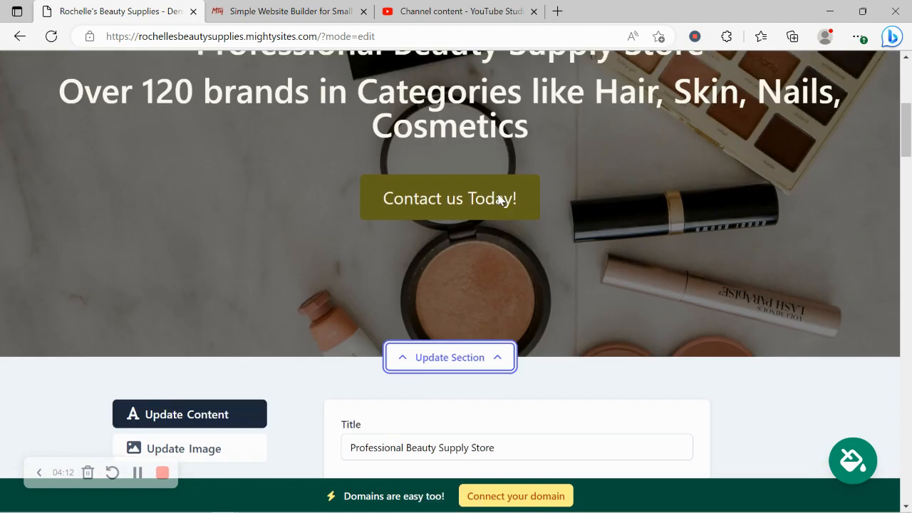
scroll(528, 198, down, 4)
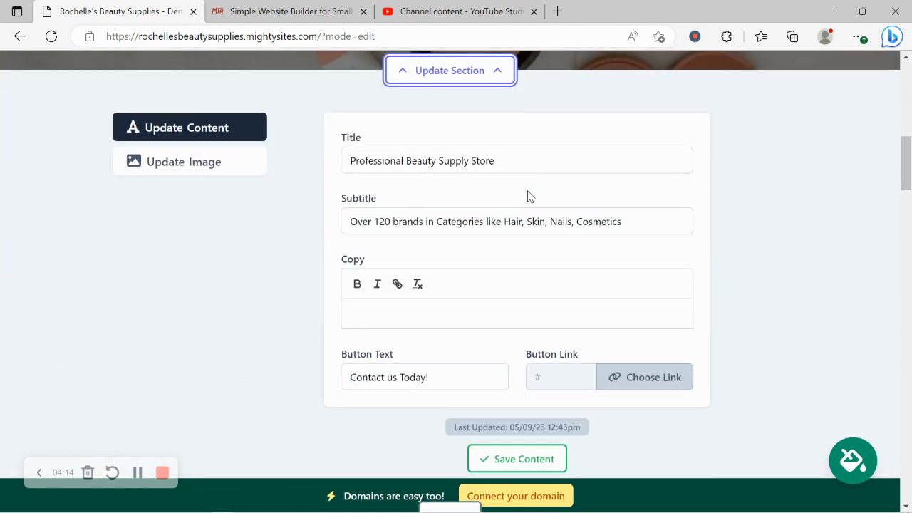
click(619, 390)
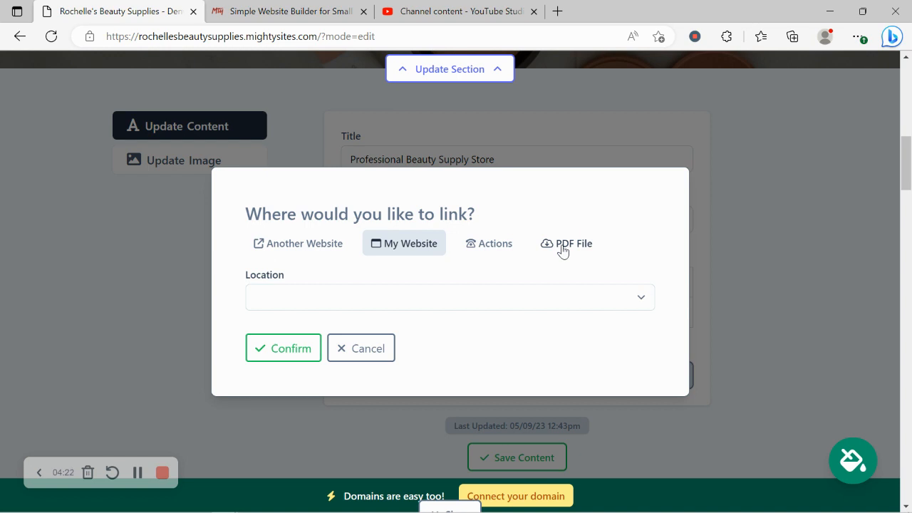
click(476, 245)
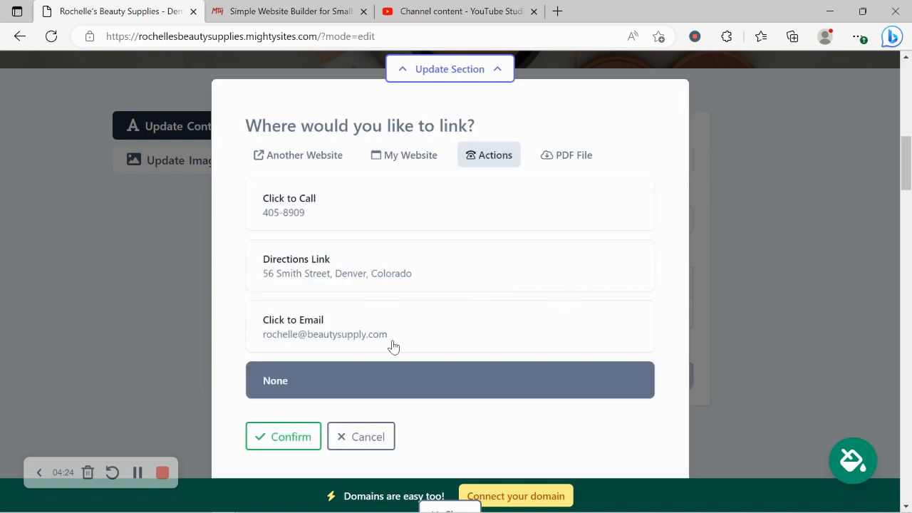
click(289, 440)
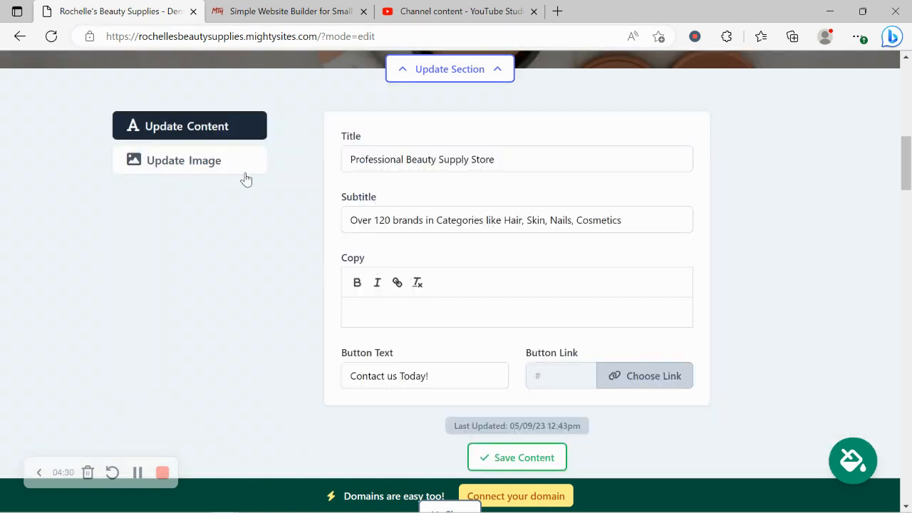
Browse the photo library's Beauty Supply Store images for the hero section and close the section's editor.
click(220, 163)
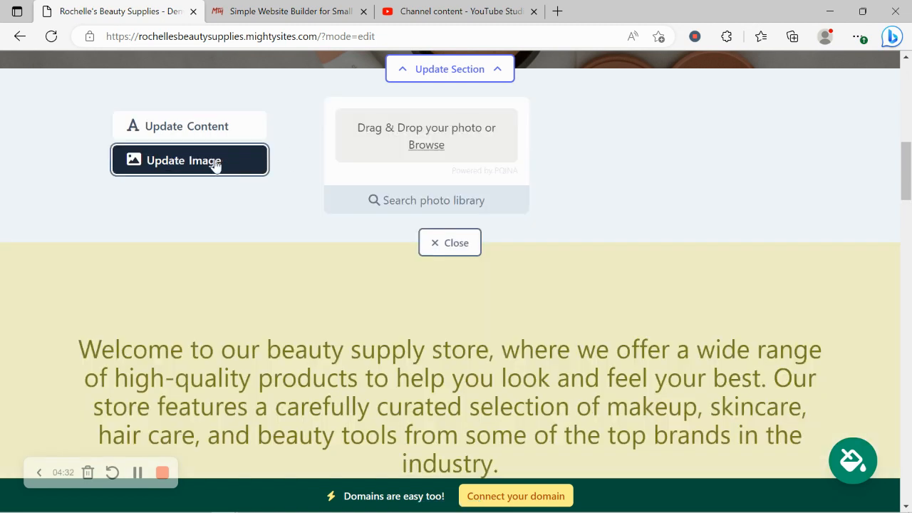
scroll(249, 171, up, 1)
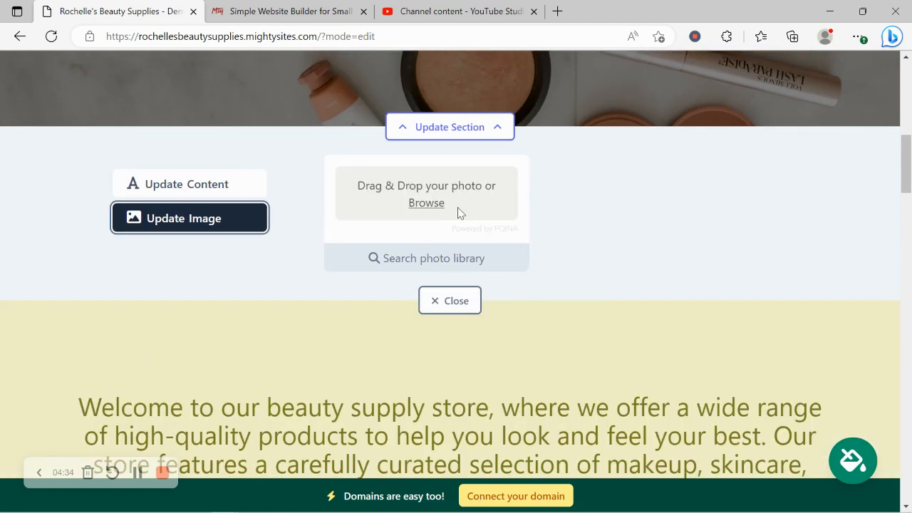
click(452, 267)
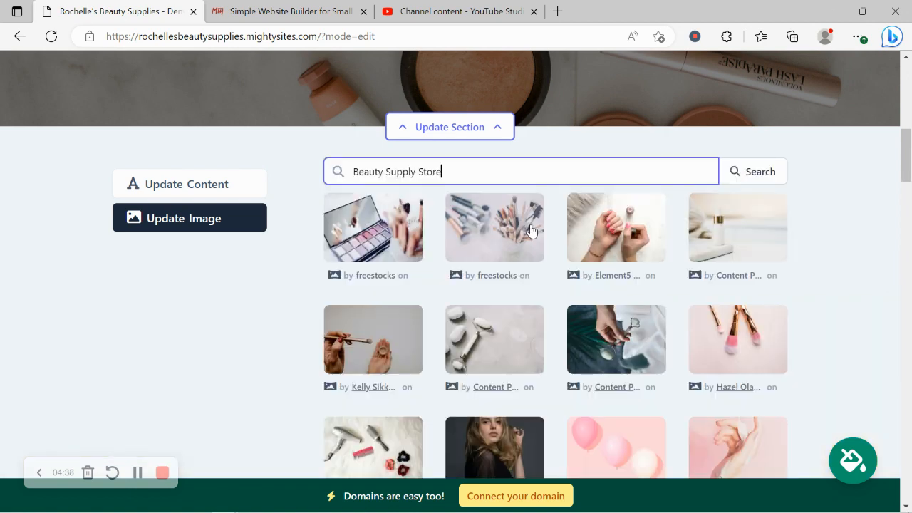
scroll(840, 350, down, 3)
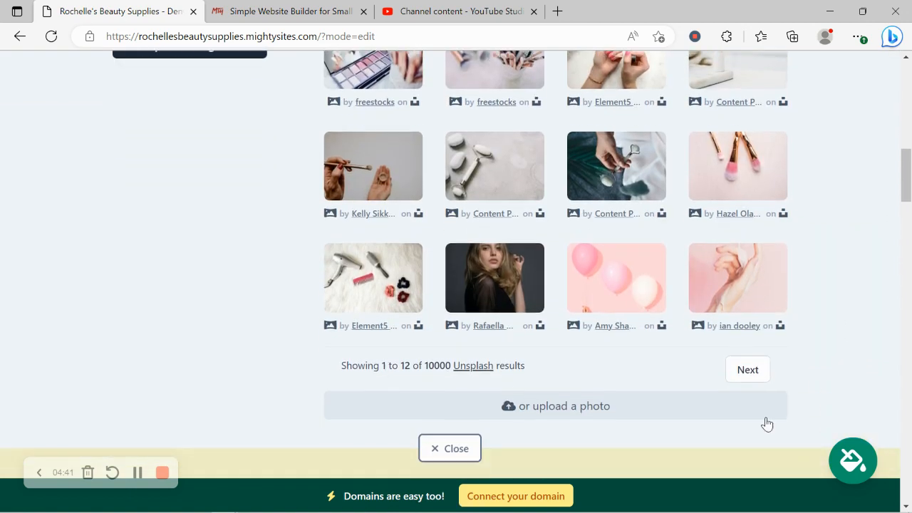
click(447, 453)
Review the remaining page sections and examine the opening hours settings in the location section.
scroll(464, 112, down, 10)
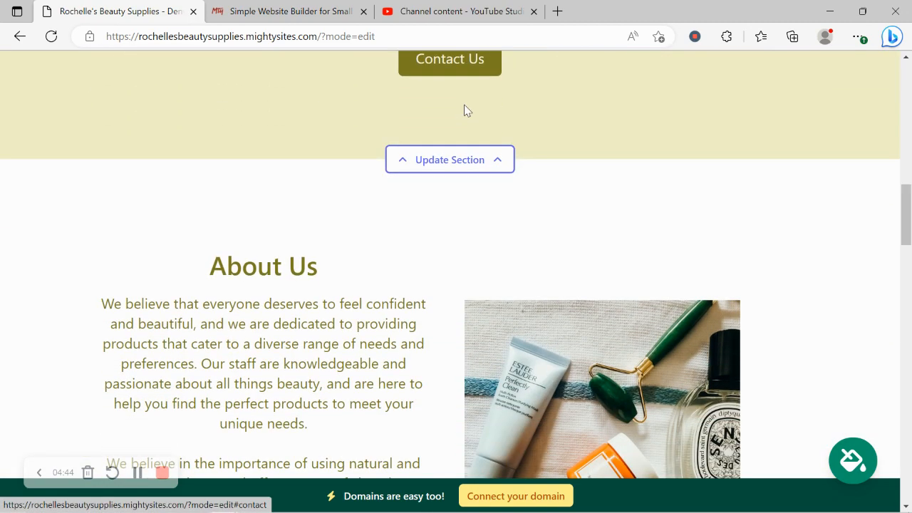
scroll(464, 110, down, 12)
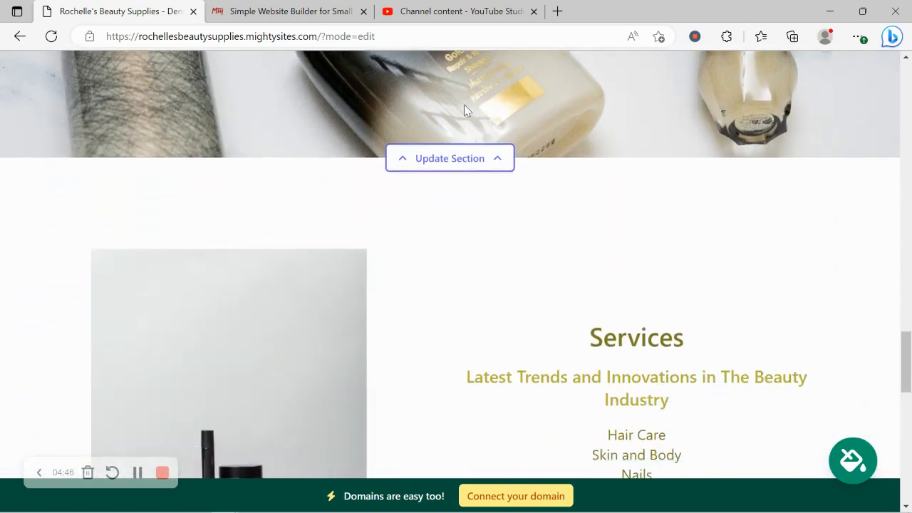
scroll(463, 110, down, 5)
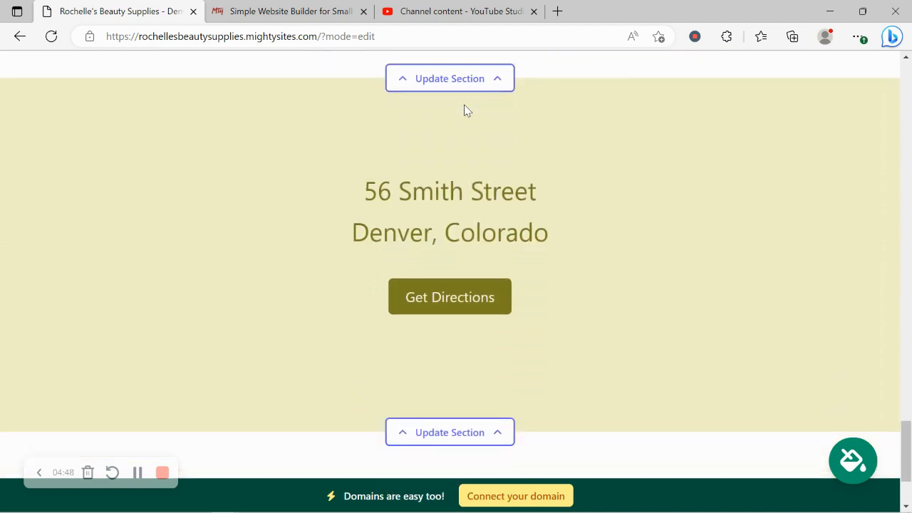
click(497, 385)
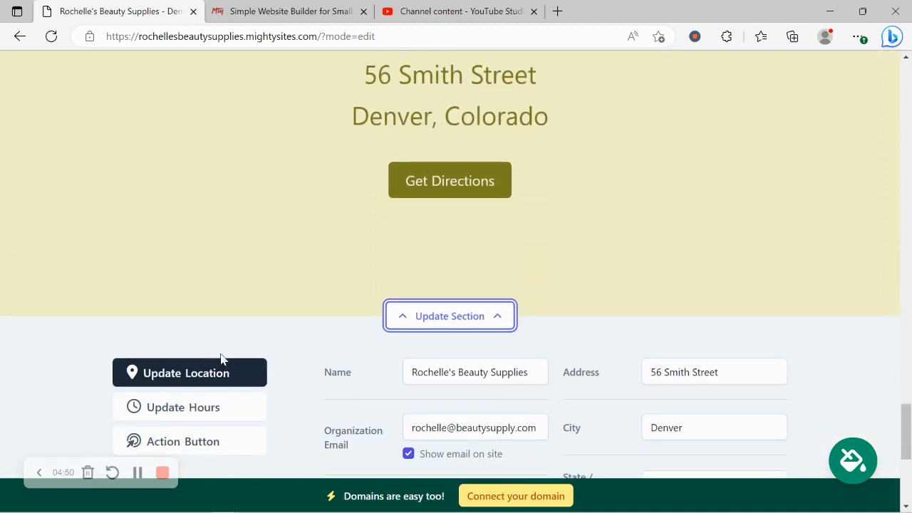
click(222, 407)
scroll(417, 316, down, 2)
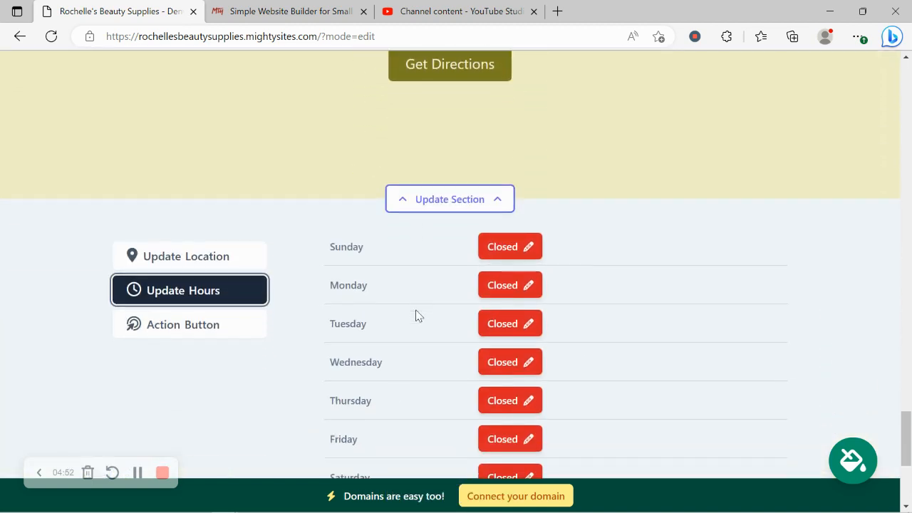
scroll(418, 315, up, 3)
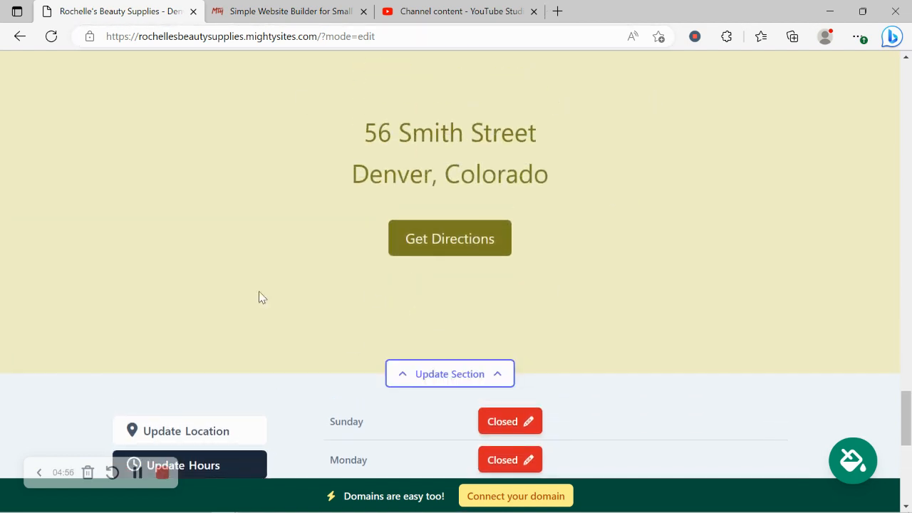
scroll(258, 297, down, 6)
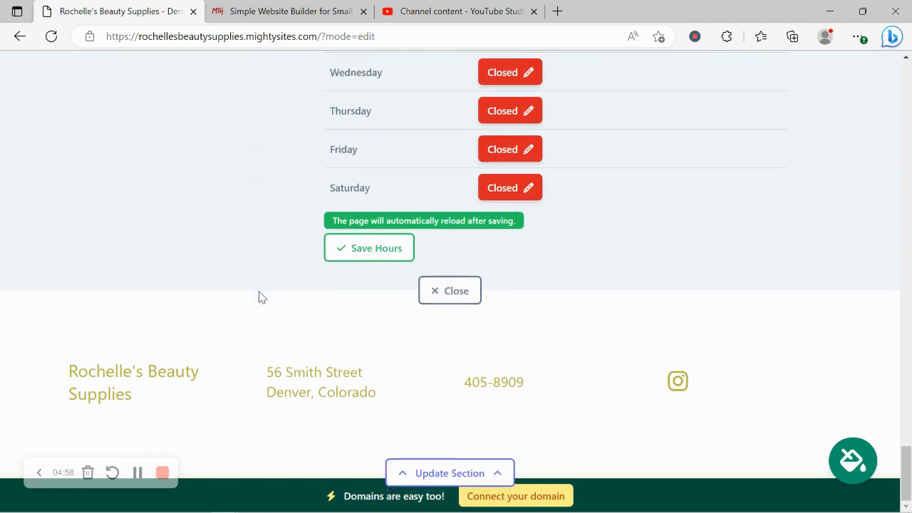
View the options for connecting a domain to the site and return to the website dashboard.
click(556, 497)
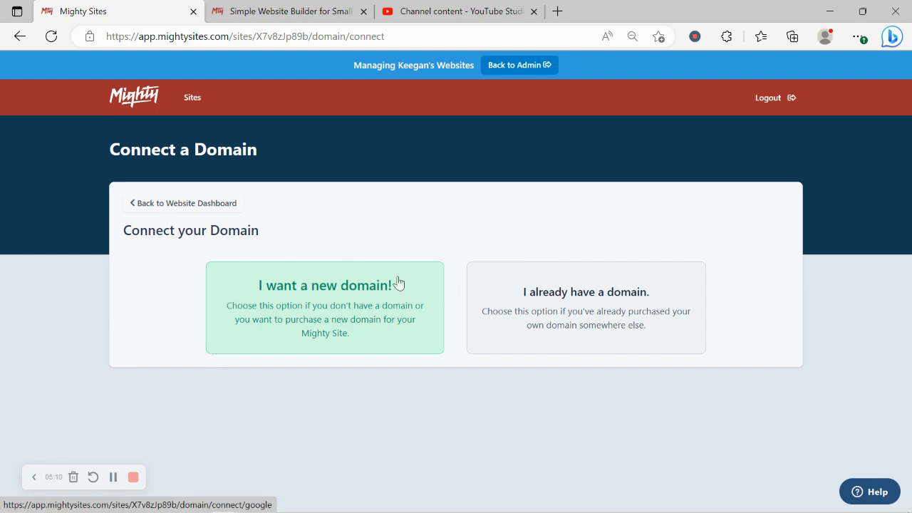
click(212, 205)
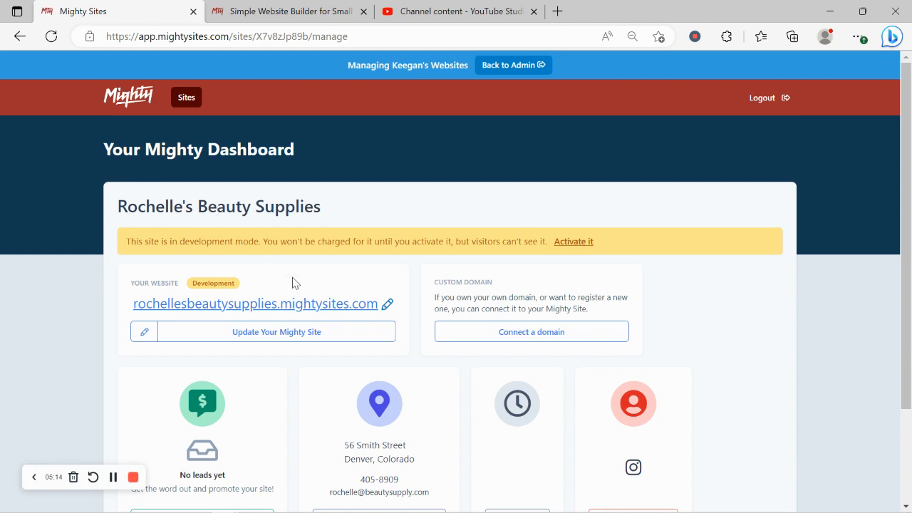
Open the site at rochellesbeautysupplies.mightysites.com and review its page from the hero section through the About Us and Services sections.
click(319, 308)
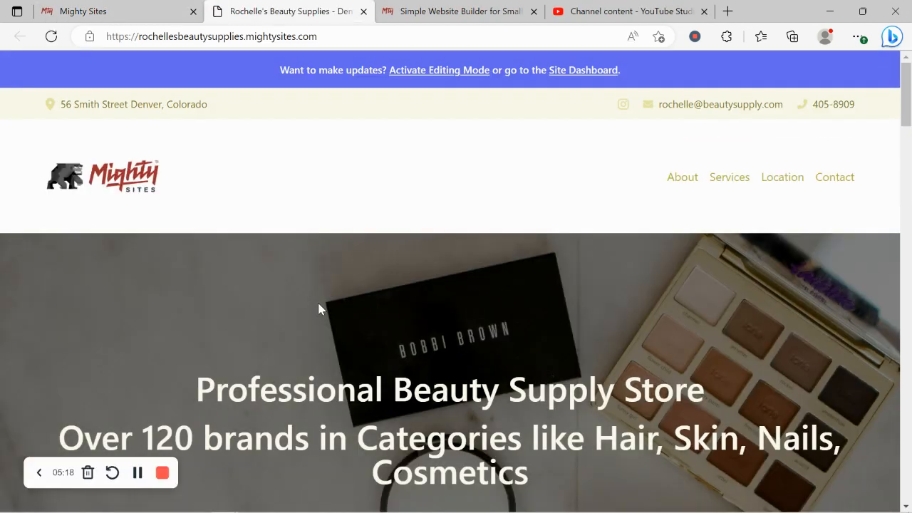
scroll(318, 308, down, 5)
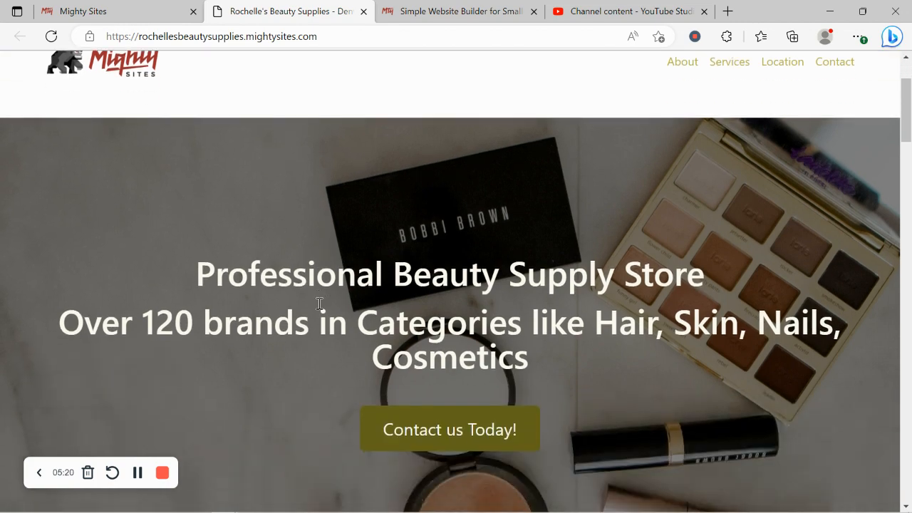
scroll(318, 308, down, 8)
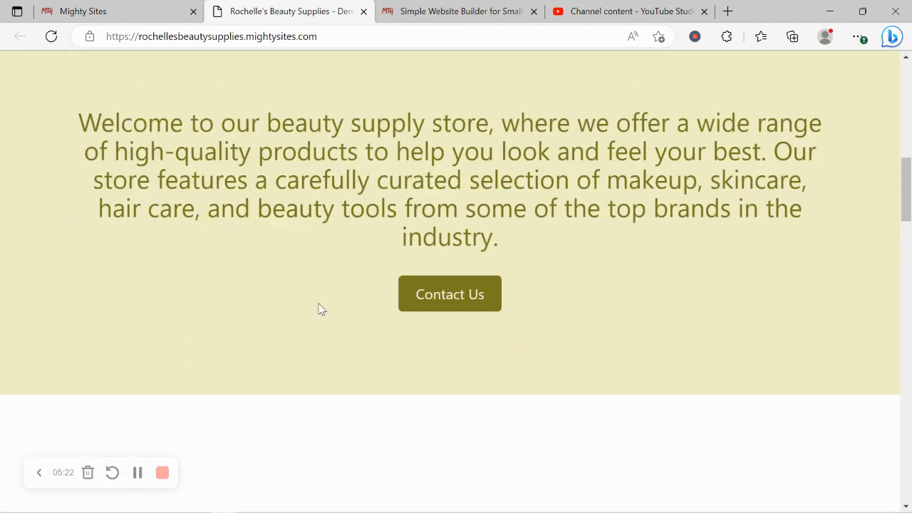
scroll(318, 303, down, 2)
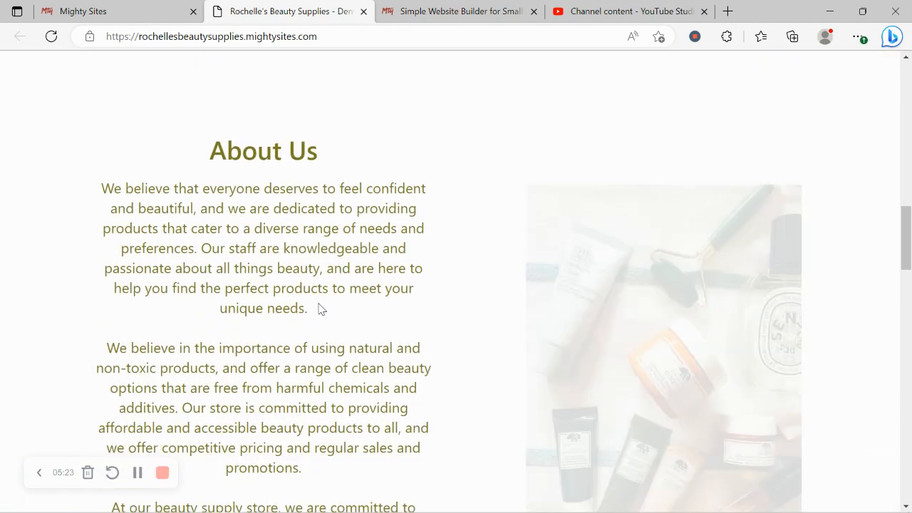
scroll(318, 303, down, 2)
scroll(319, 304, down, 8)
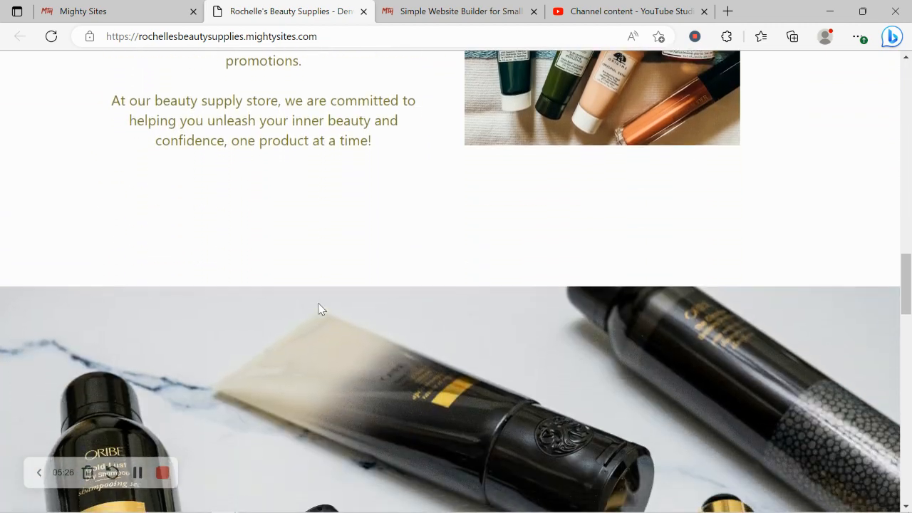
scroll(318, 309, down, 3)
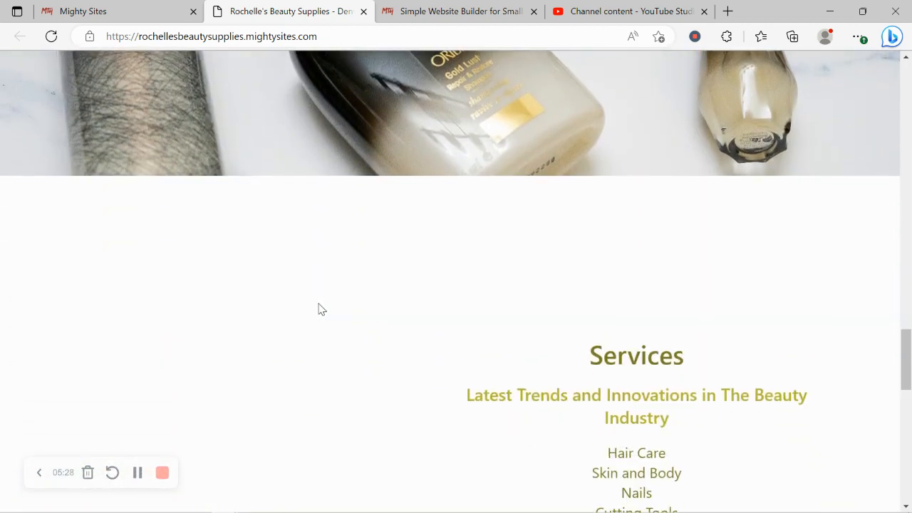